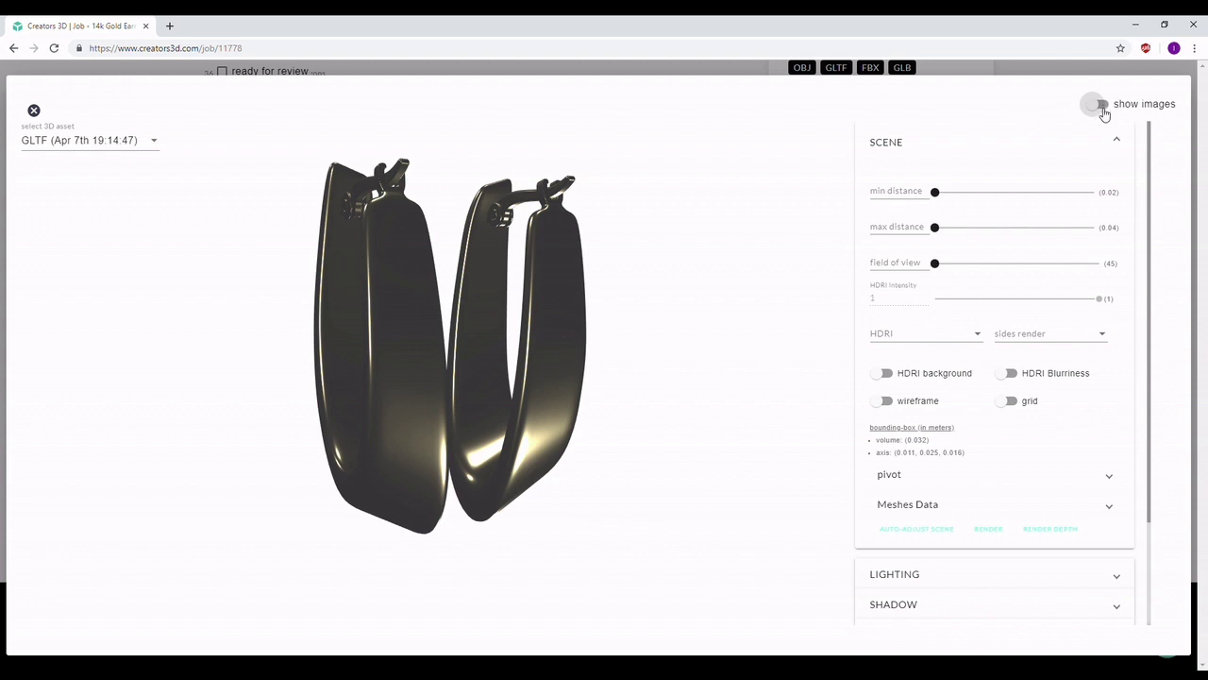
Show the reference image beside the 3D earring model and display the scene settings.
left_click(1101, 105)
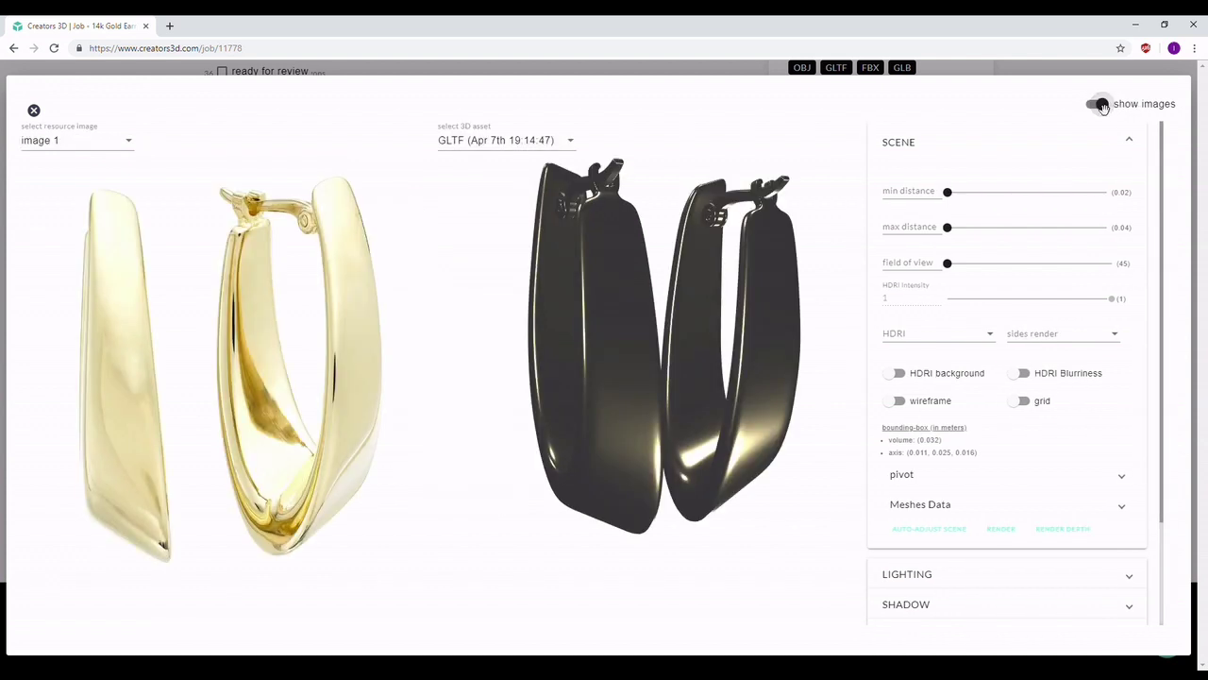
left_click_drag(740, 199, 728, 221)
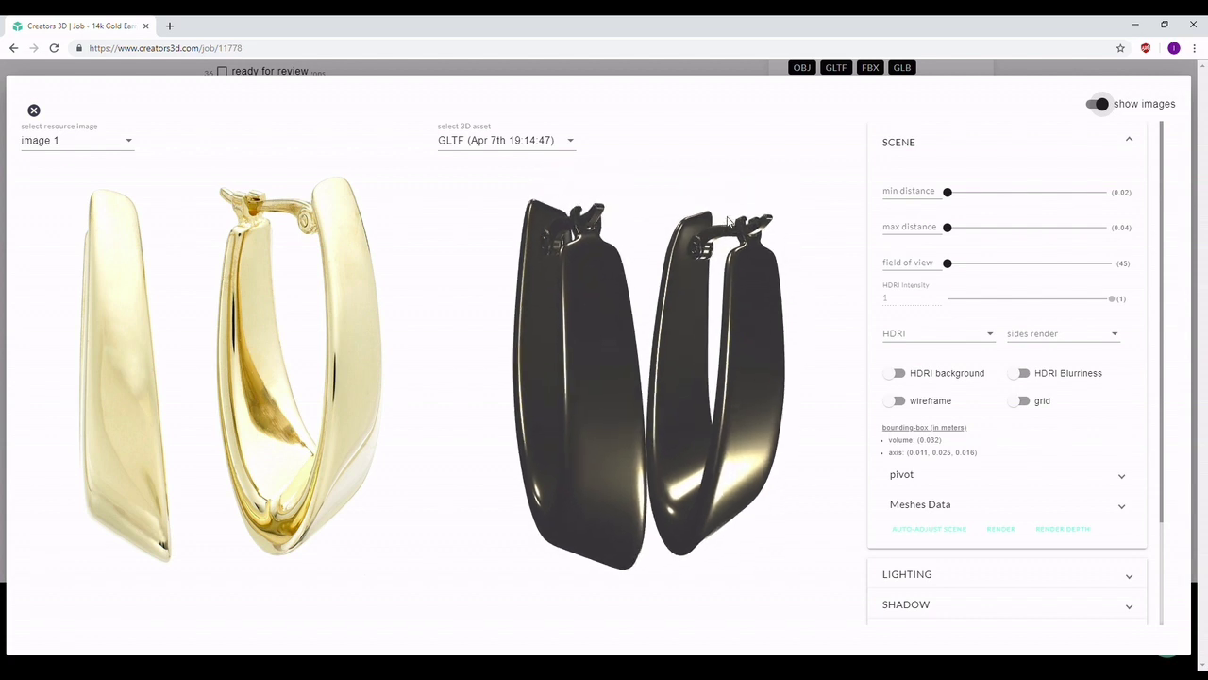
left_click(954, 146)
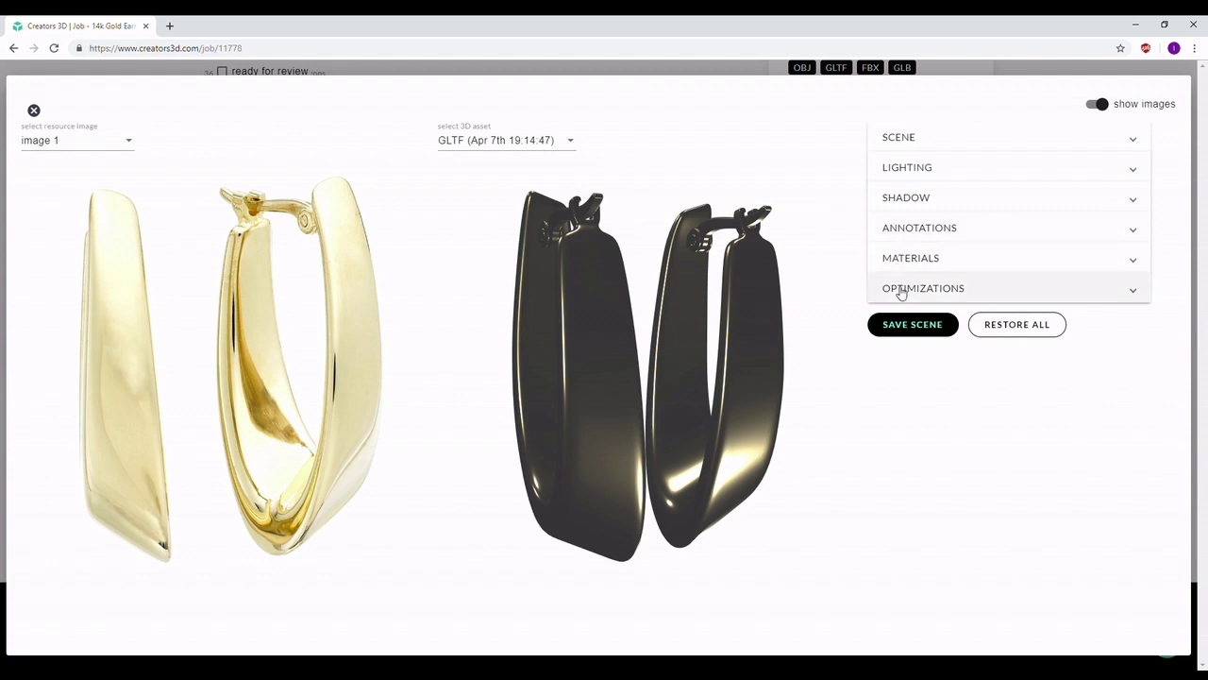
left_click(942, 146)
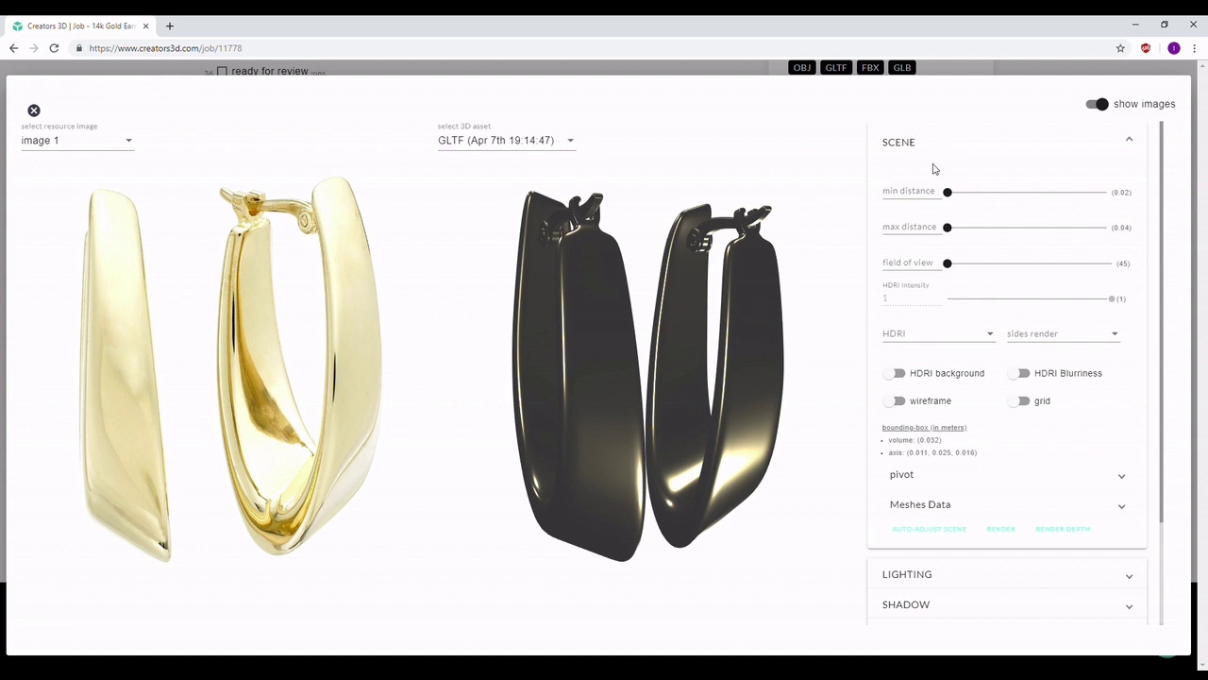
Set the scene's HDRI environment to yellow and check its reflections on the earrings.
left_click(940, 338)
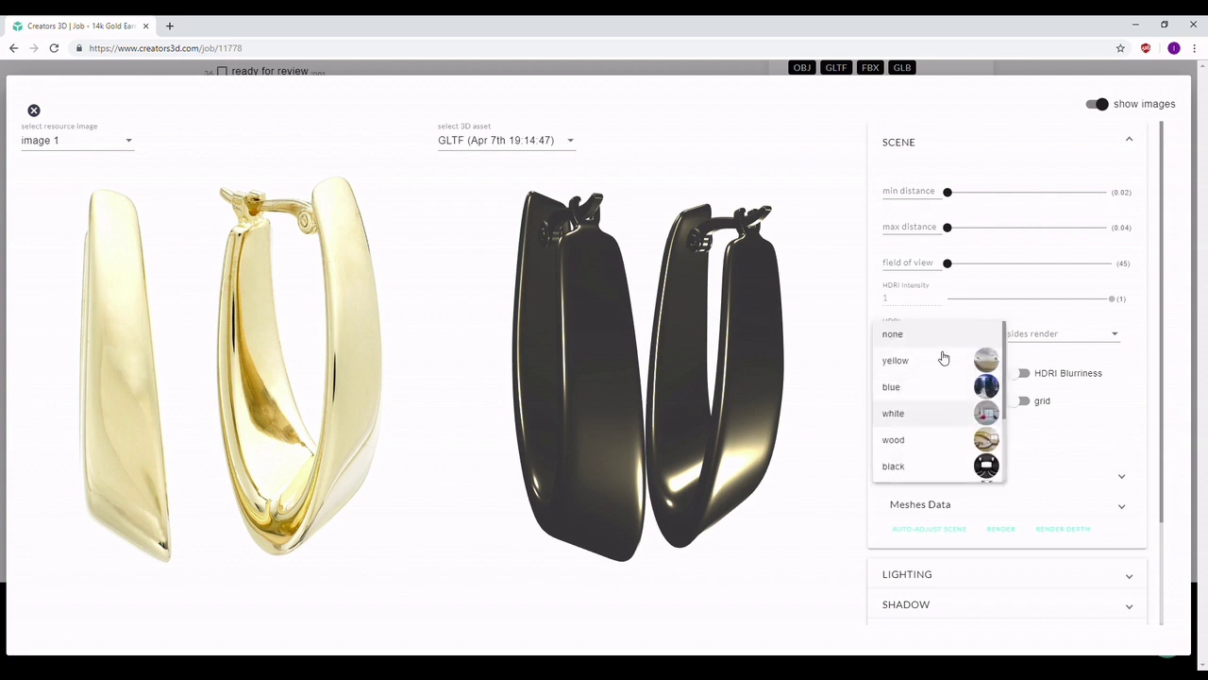
scroll(936, 387, "down", 2)
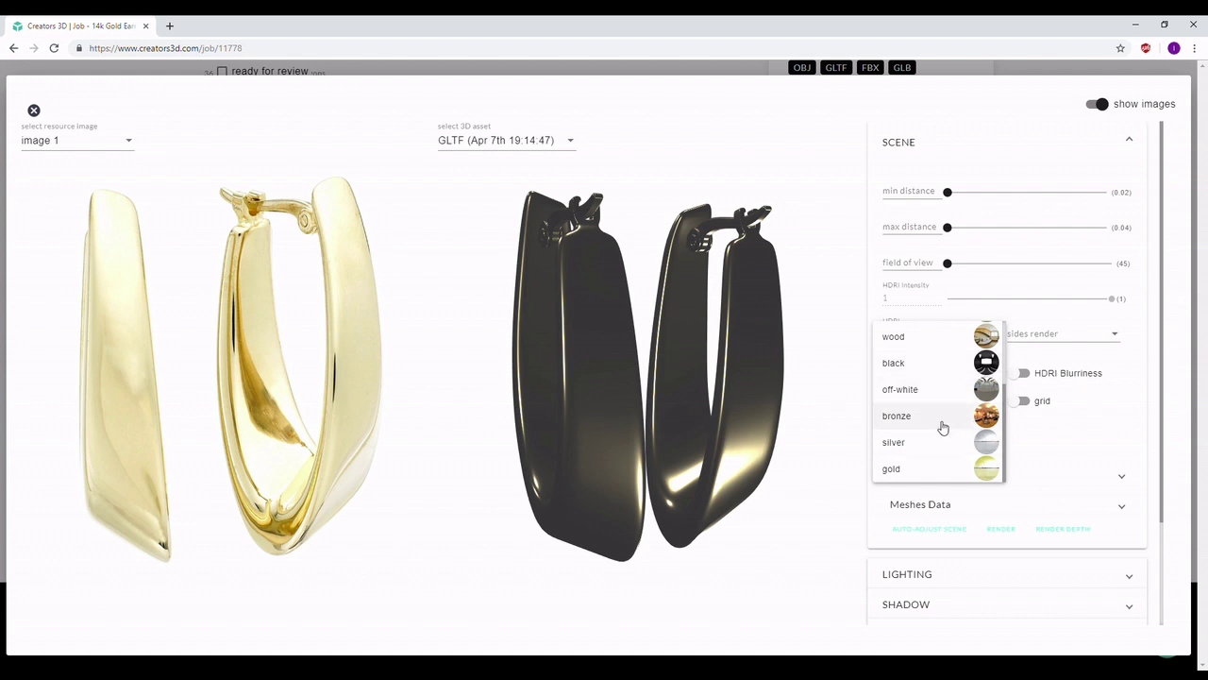
scroll(942, 420, "up", 1)
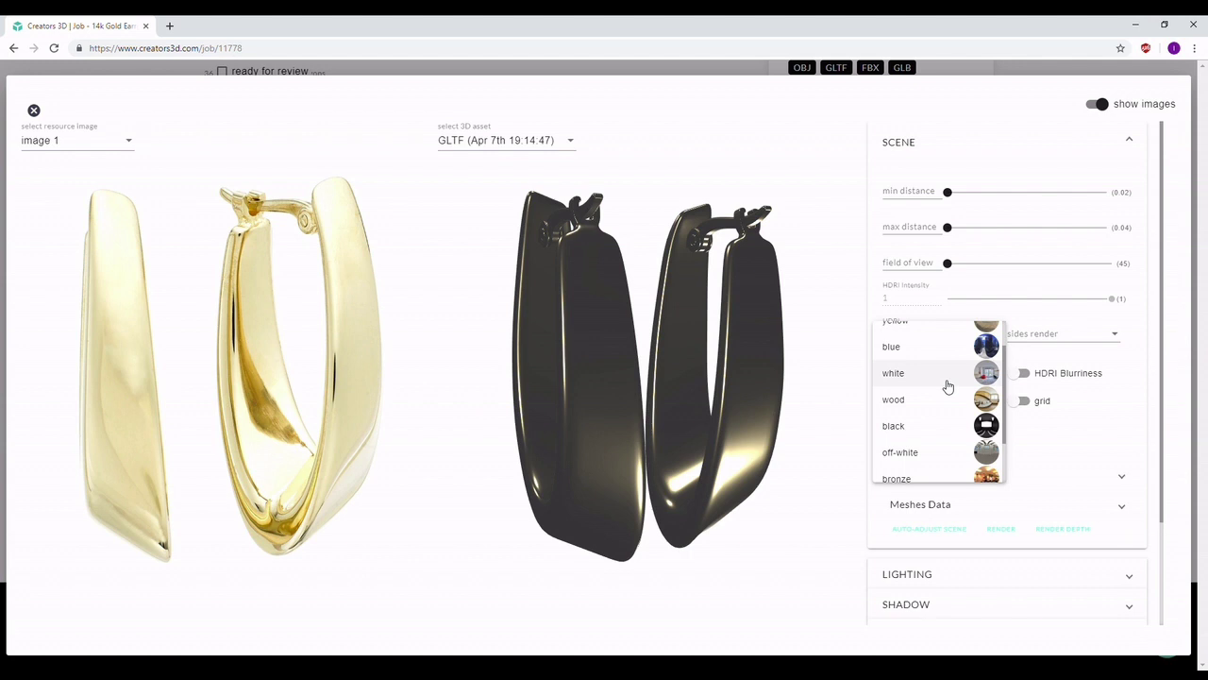
scroll(948, 386, "up", 1)
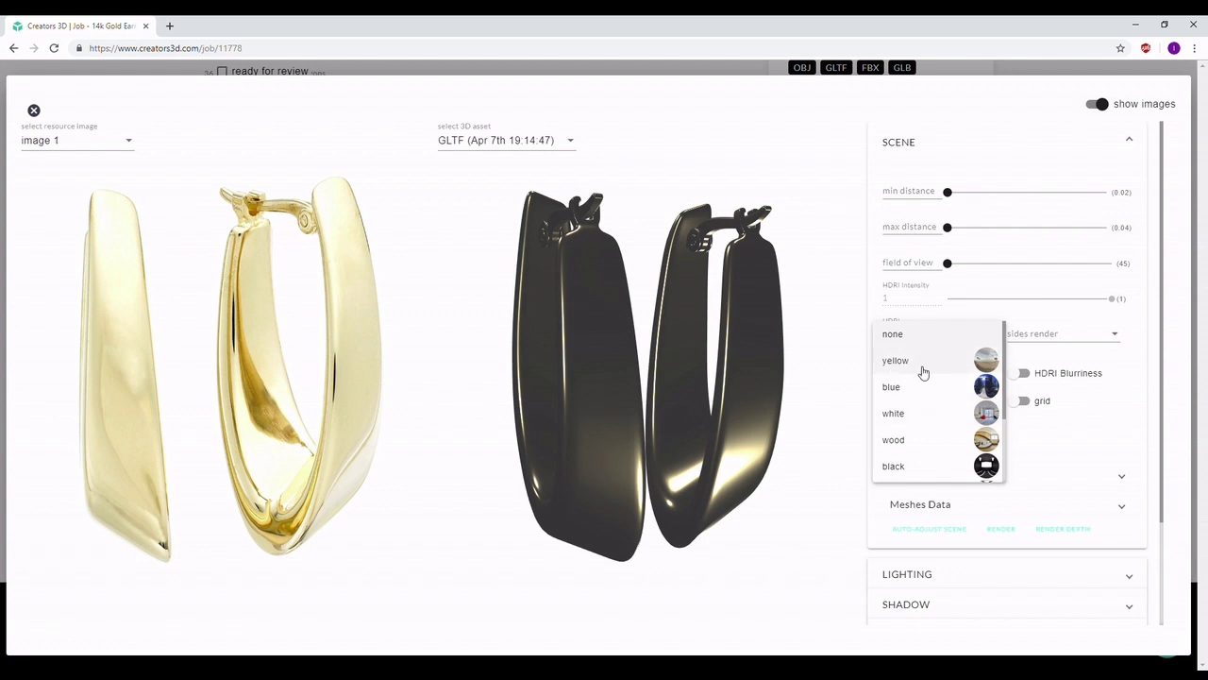
left_click(923, 370)
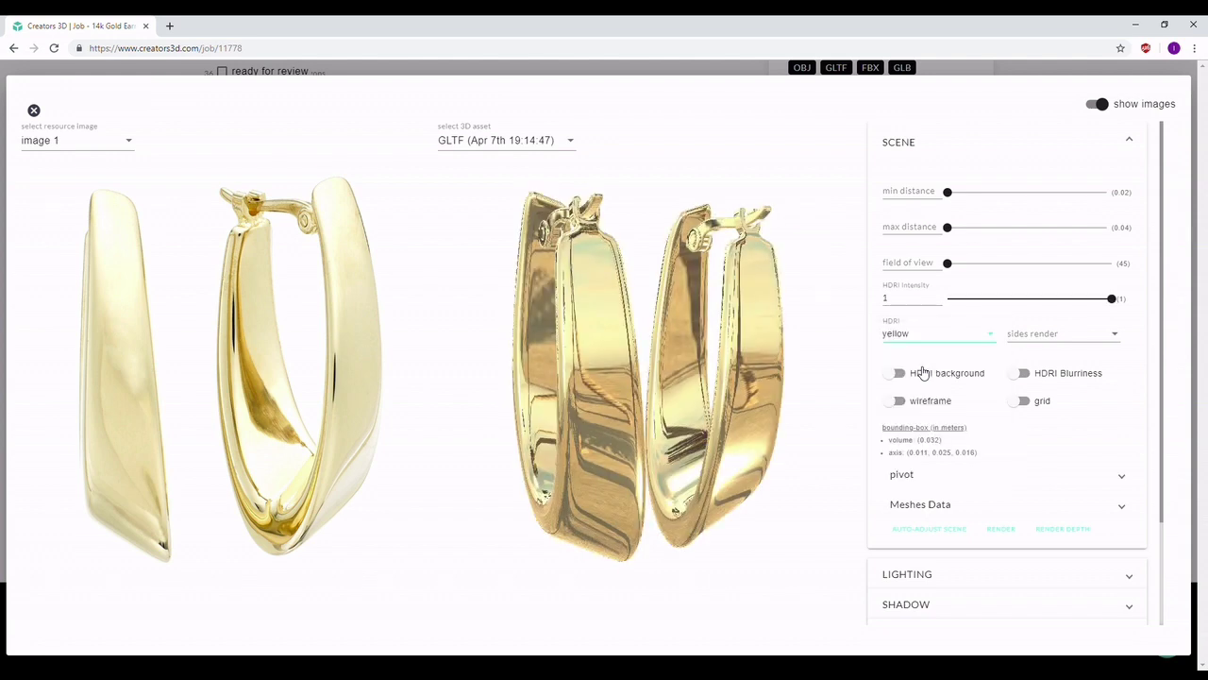
left_click_drag(759, 339, 618, 400)
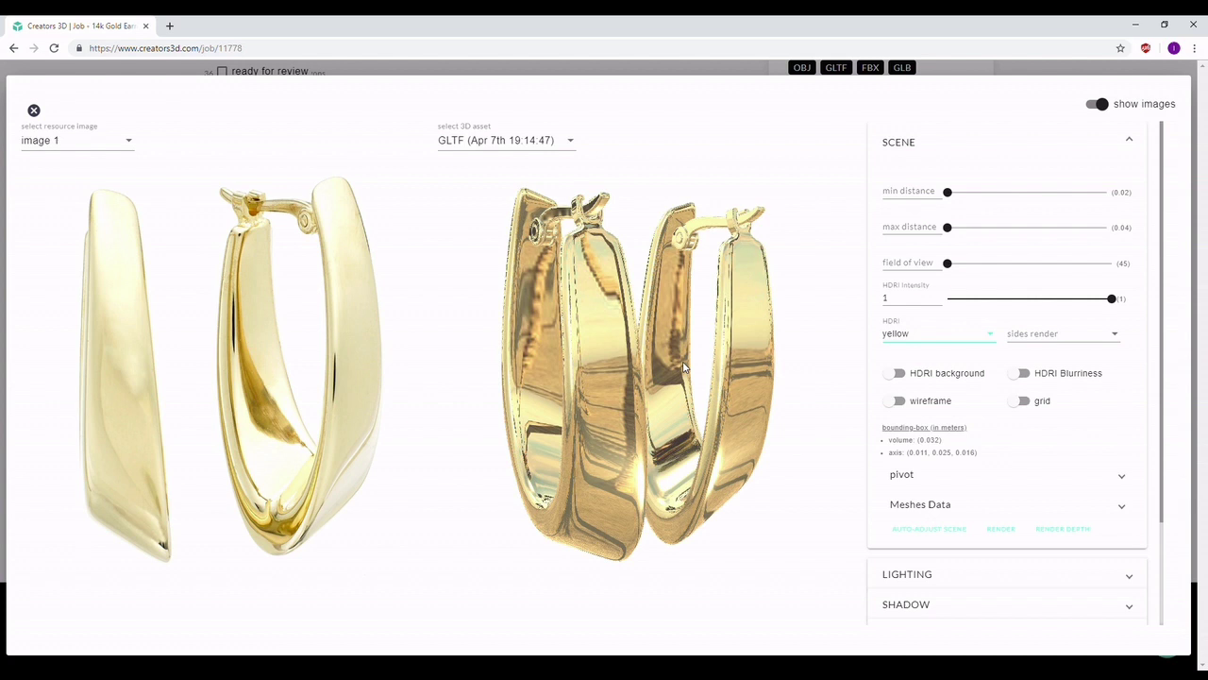
Turn on HDRI blurriness to soften the reflections and check the earrings from another angle.
left_click(1025, 375)
left_click(1025, 375)
left_click_drag(768, 339, 604, 386)
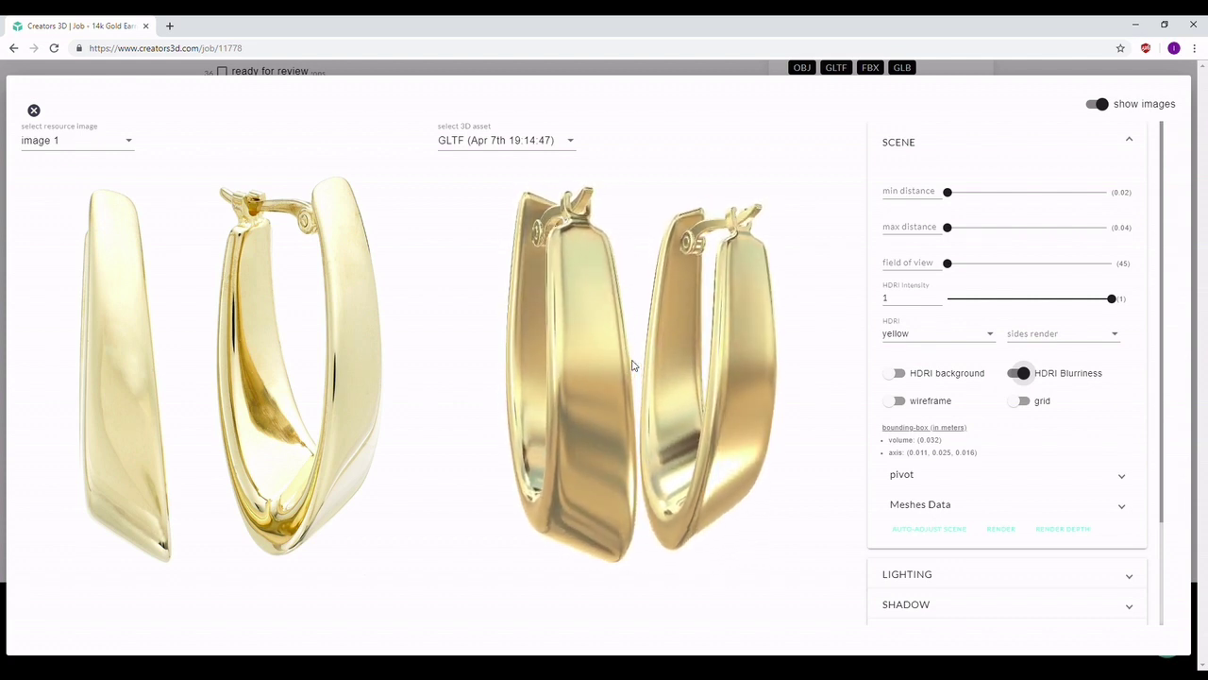
left_click_drag(632, 366, 634, 365)
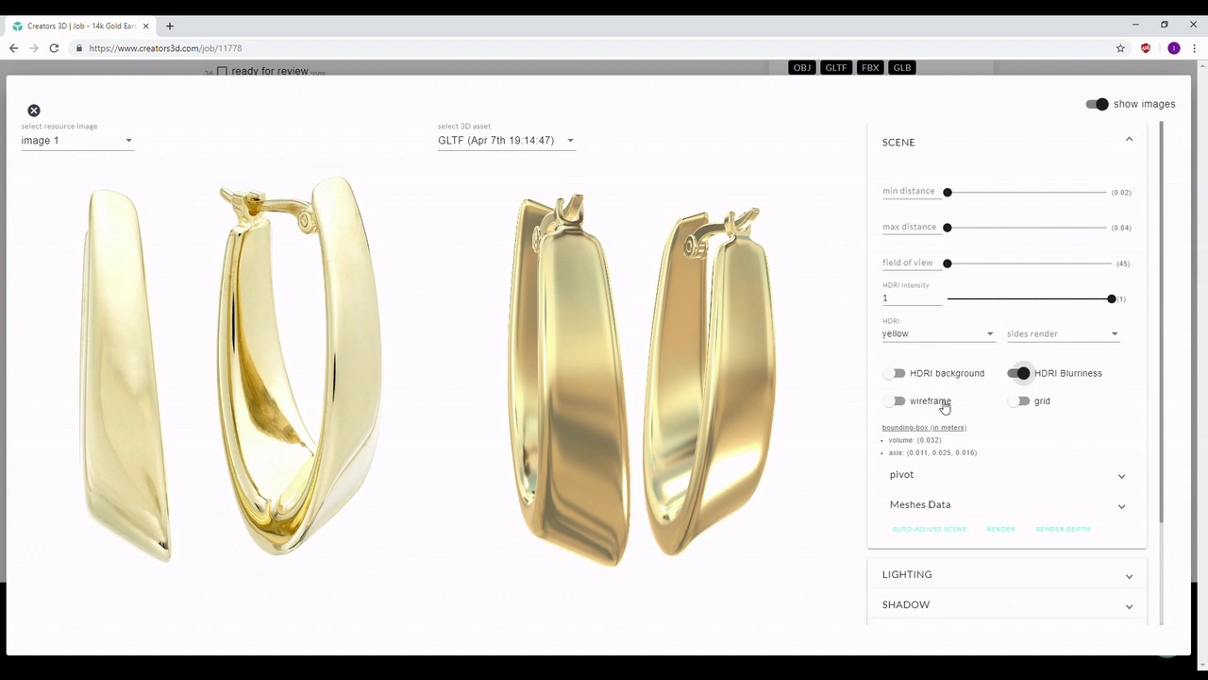
Preview the model's wireframe briefly, turn it off, and show the grid to inspect the earrings against the axes.
left_click(904, 404)
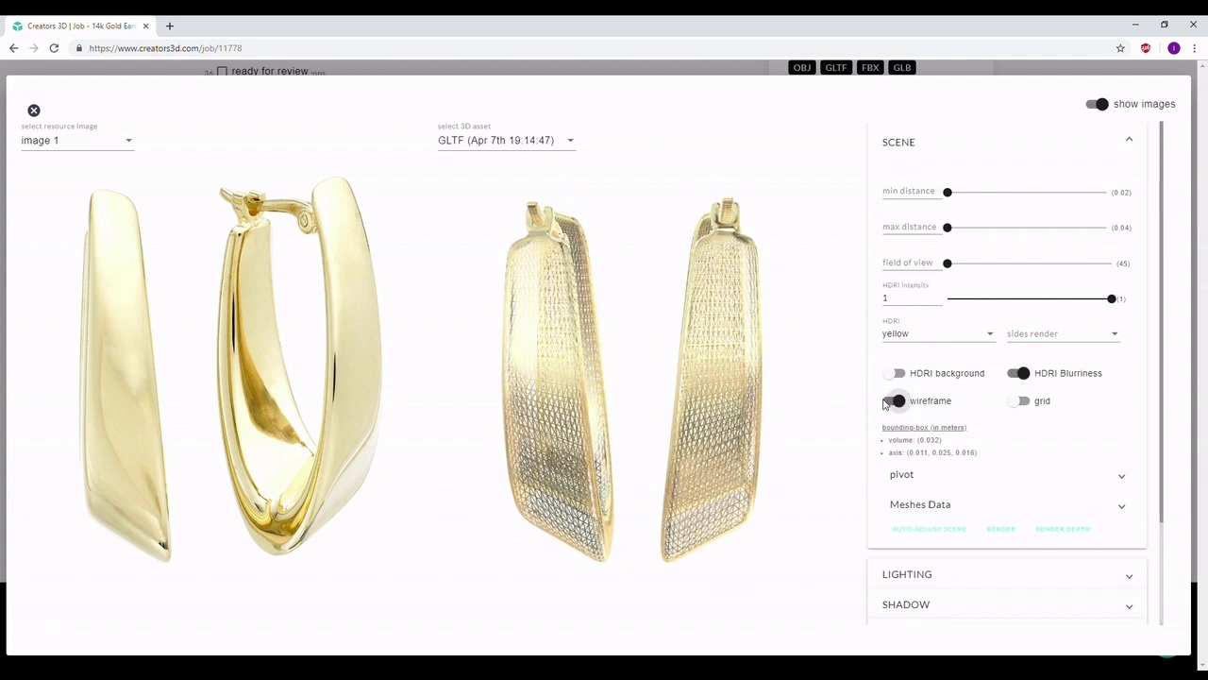
left_click(897, 402)
left_click(1024, 401)
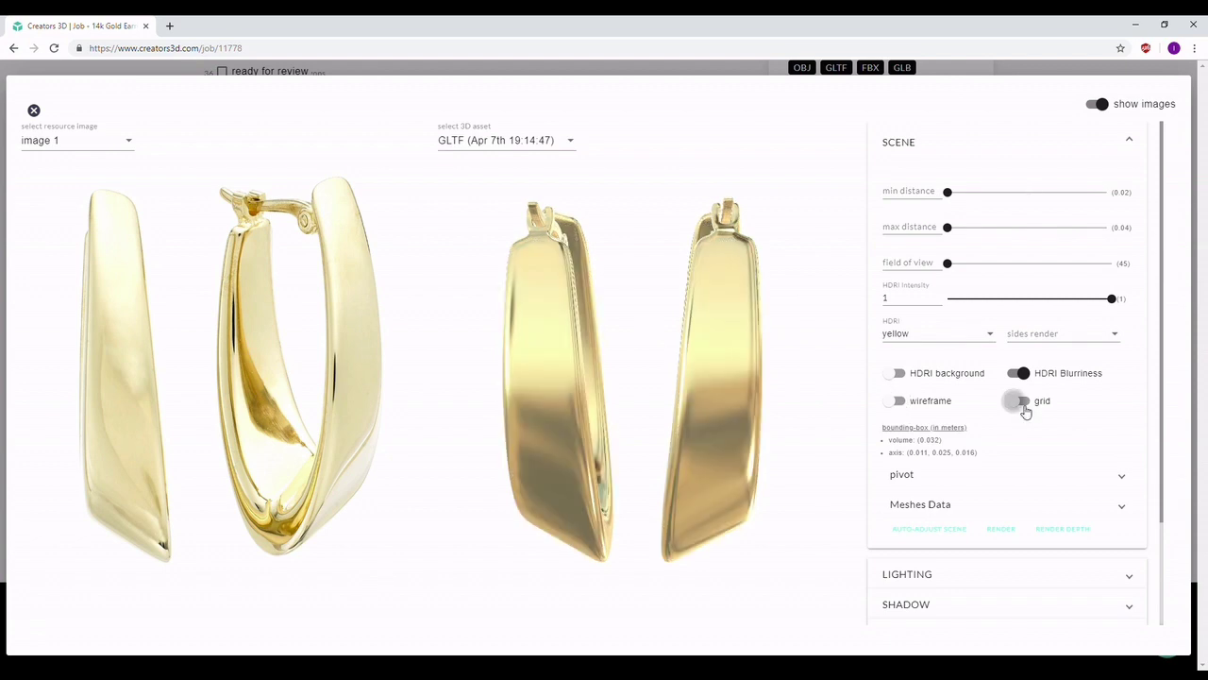
left_click_drag(736, 386, 639, 386)
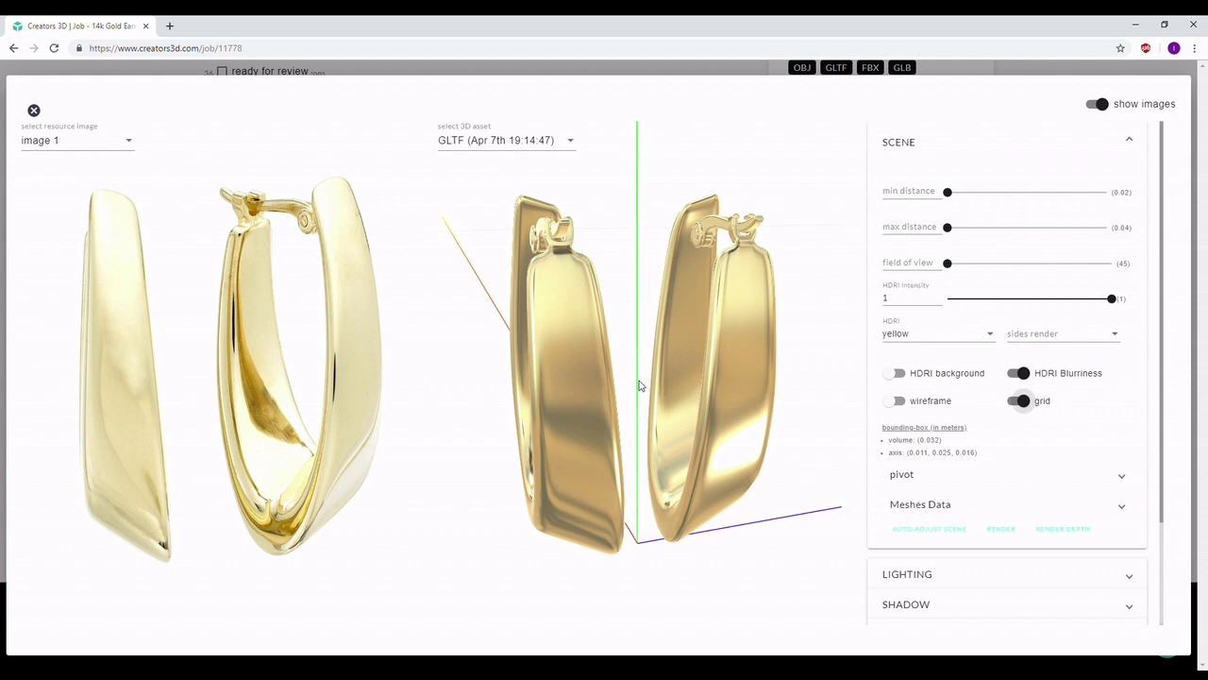
left_click_drag(639, 386, 609, 384)
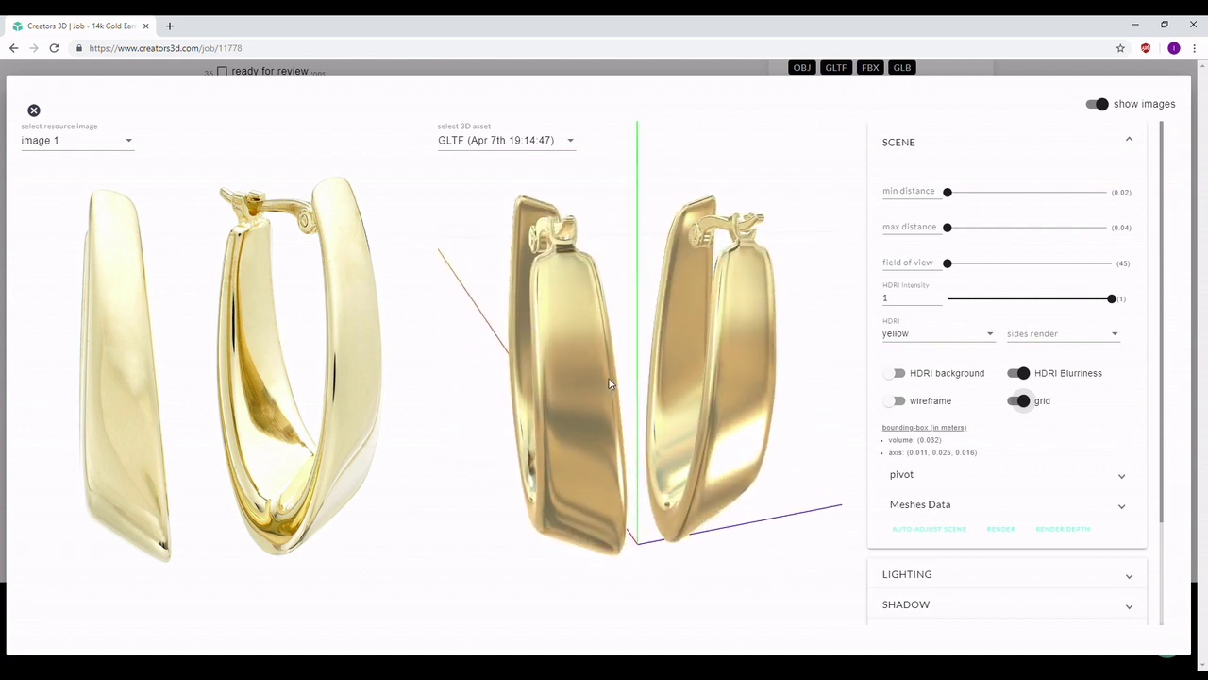
left_click_drag(608, 384, 857, 395)
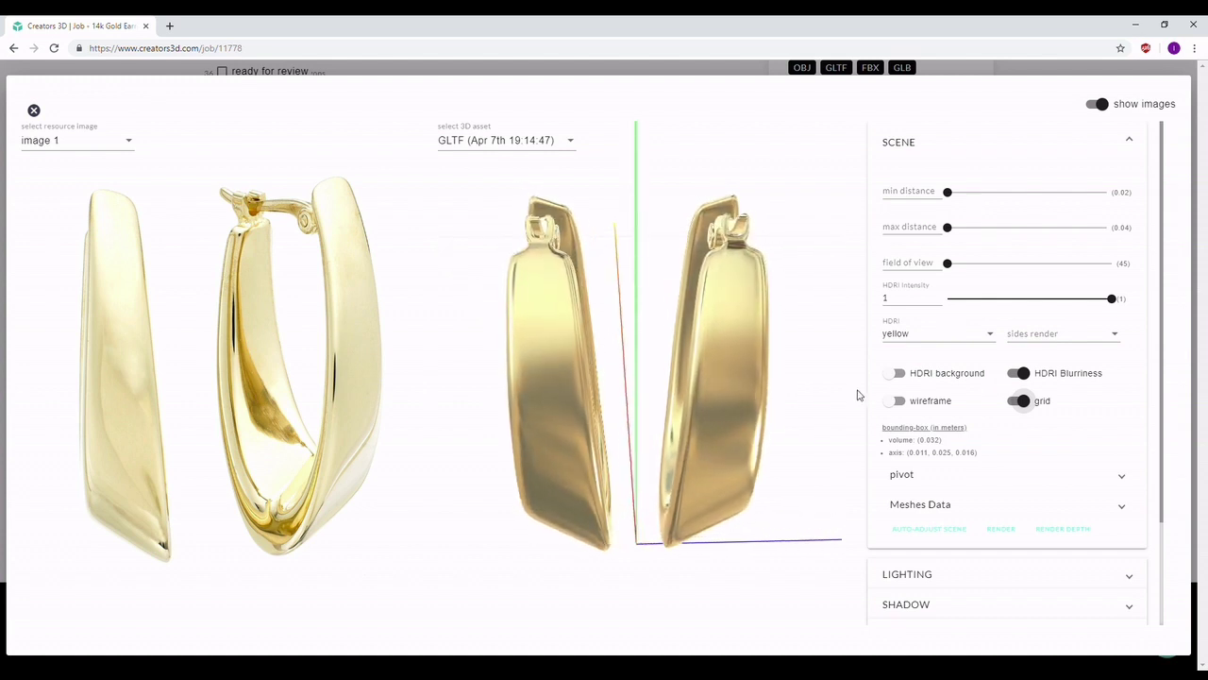
left_click_drag(729, 396, 689, 403)
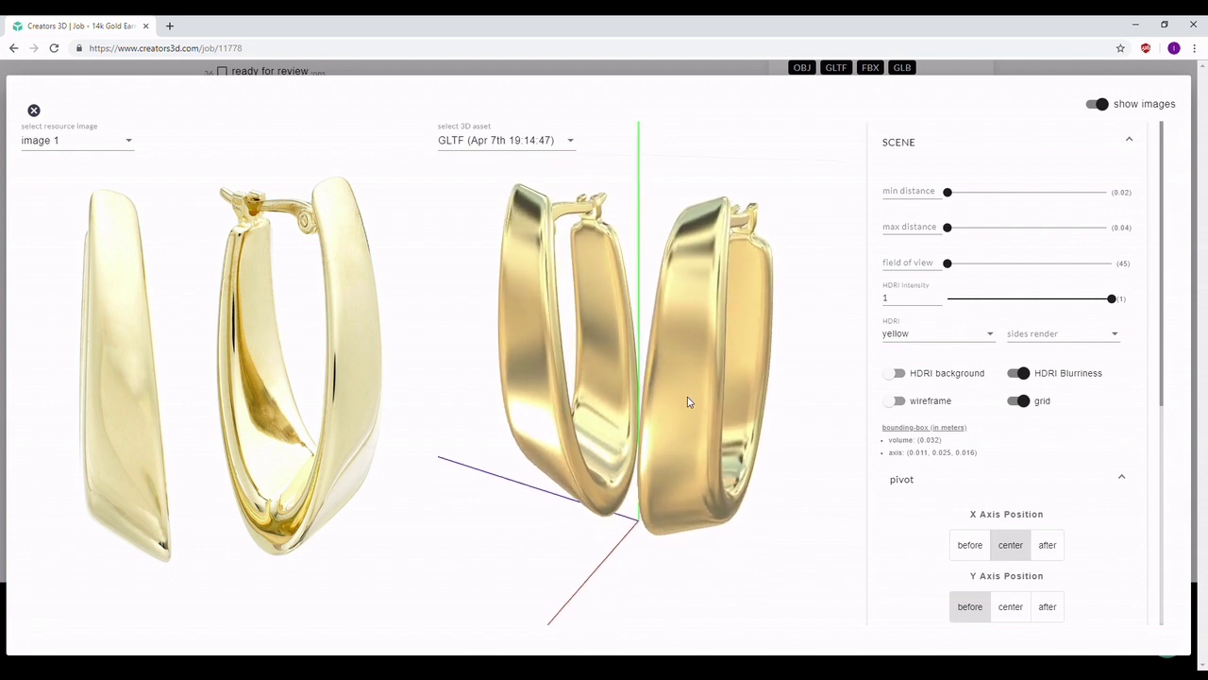
Try the pivot position with X set to before, Y to after and Z to before.
left_click(970, 544)
scroll(1047, 561, "down", 1)
left_click(1048, 545)
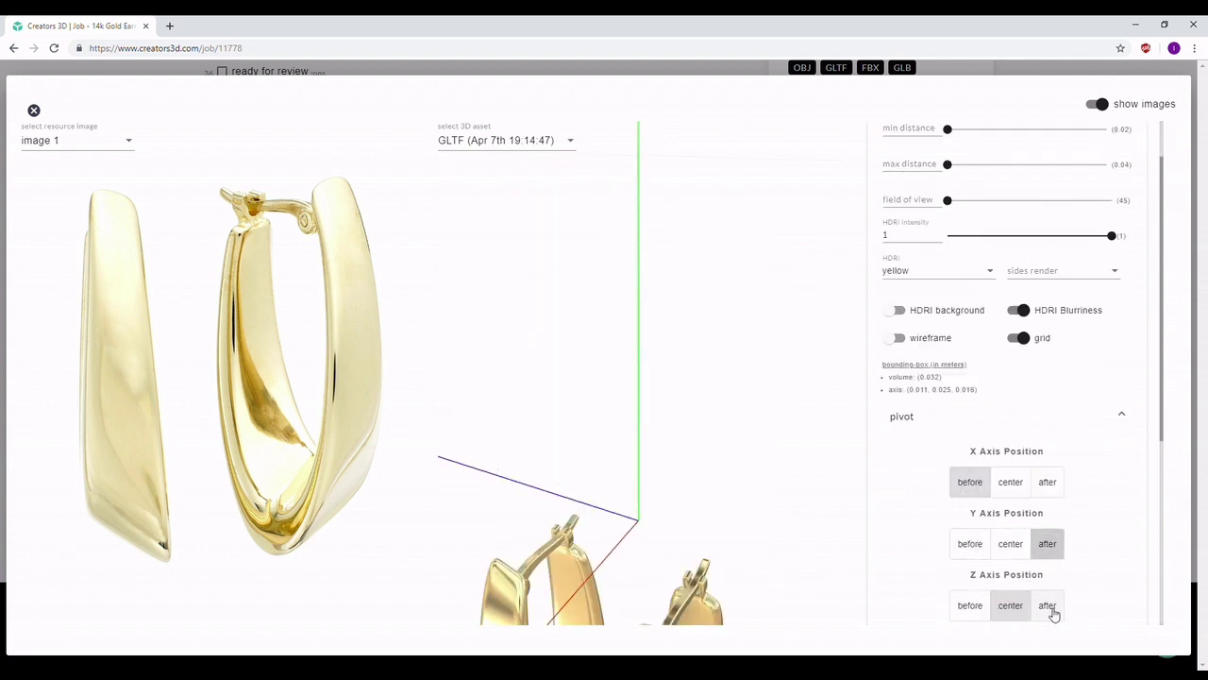
left_click(974, 606)
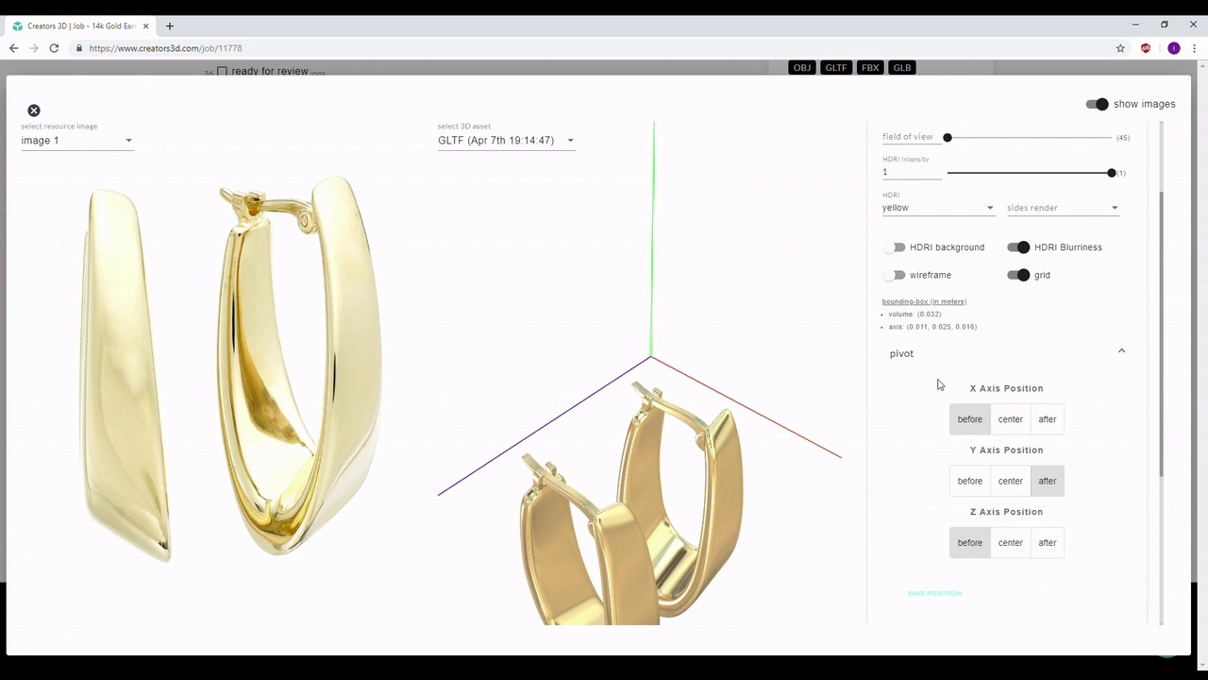
Set the pivot position back to center on X, before on Y and center on Z.
left_click(1009, 424)
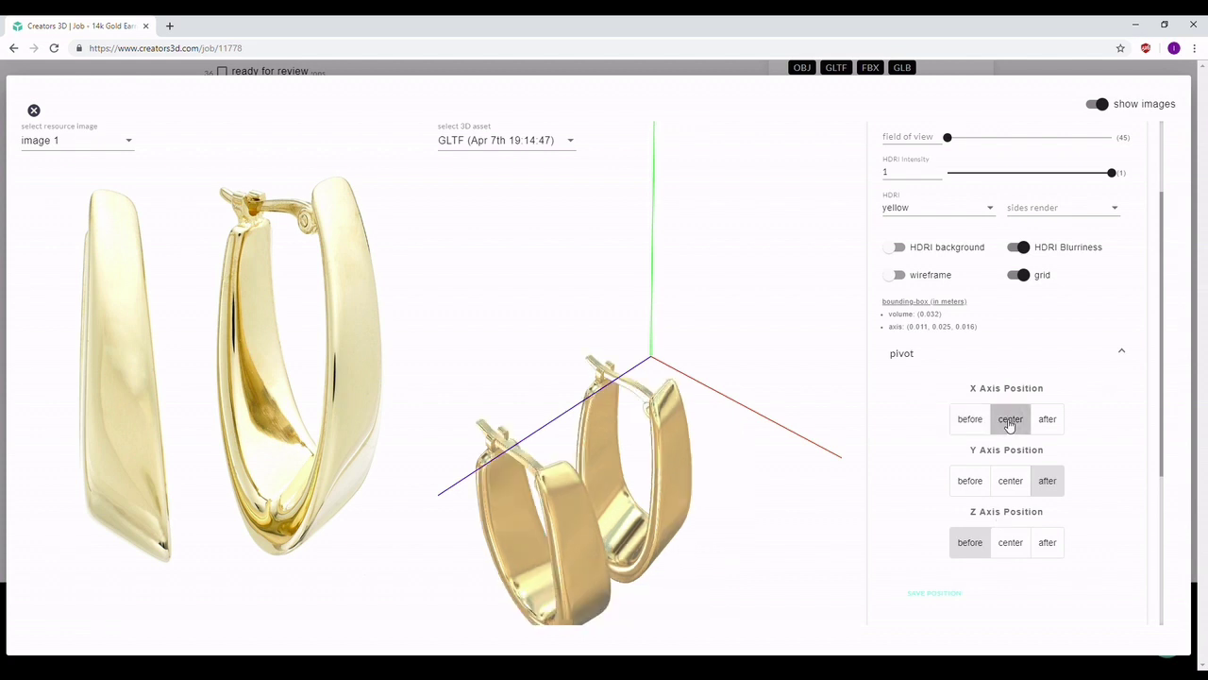
left_click(969, 487)
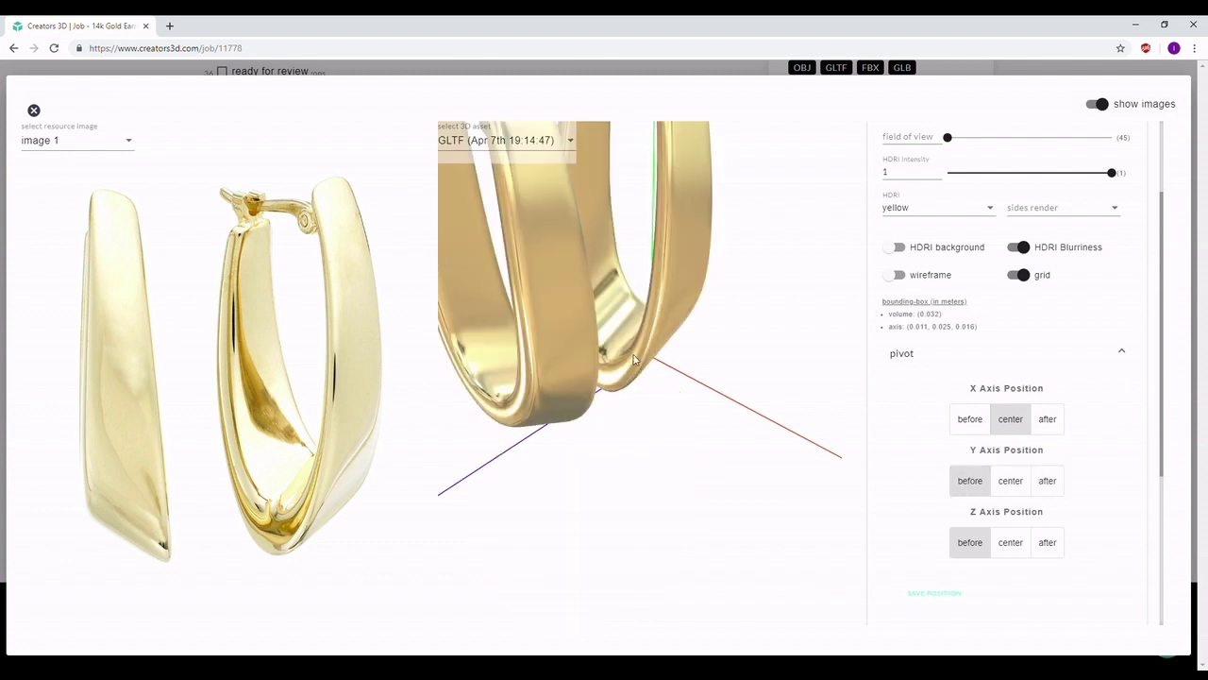
scroll(639, 395, "down", 5)
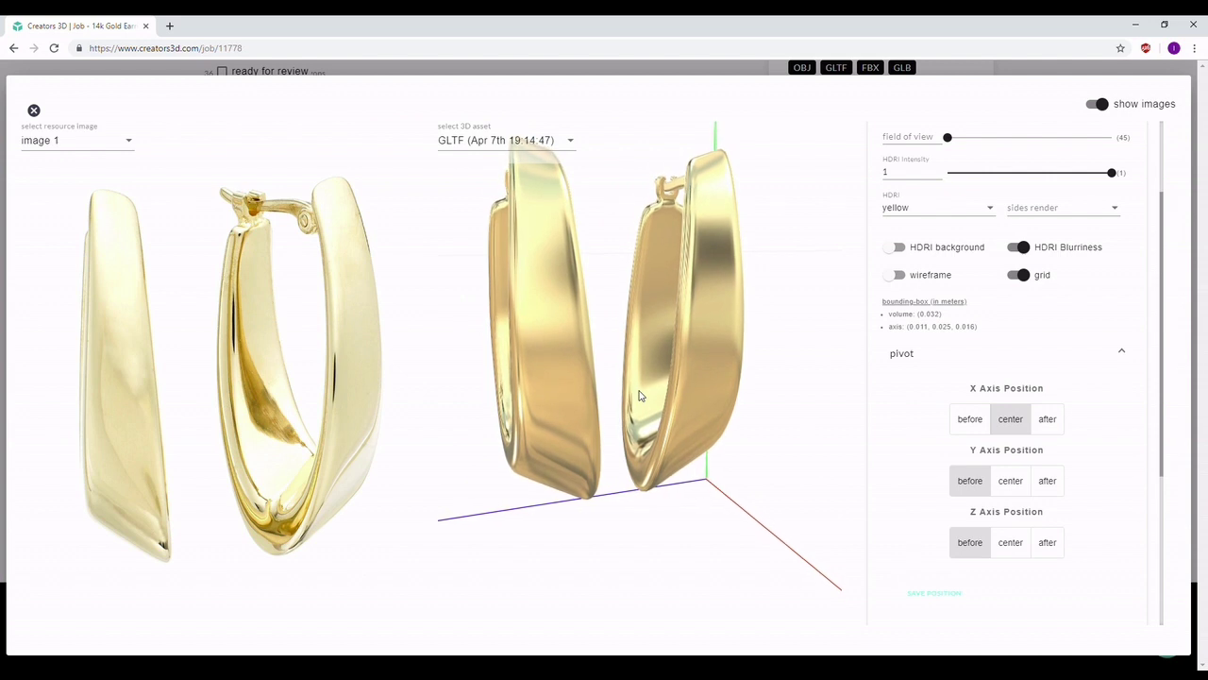
left_click_drag(630, 370, 680, 396)
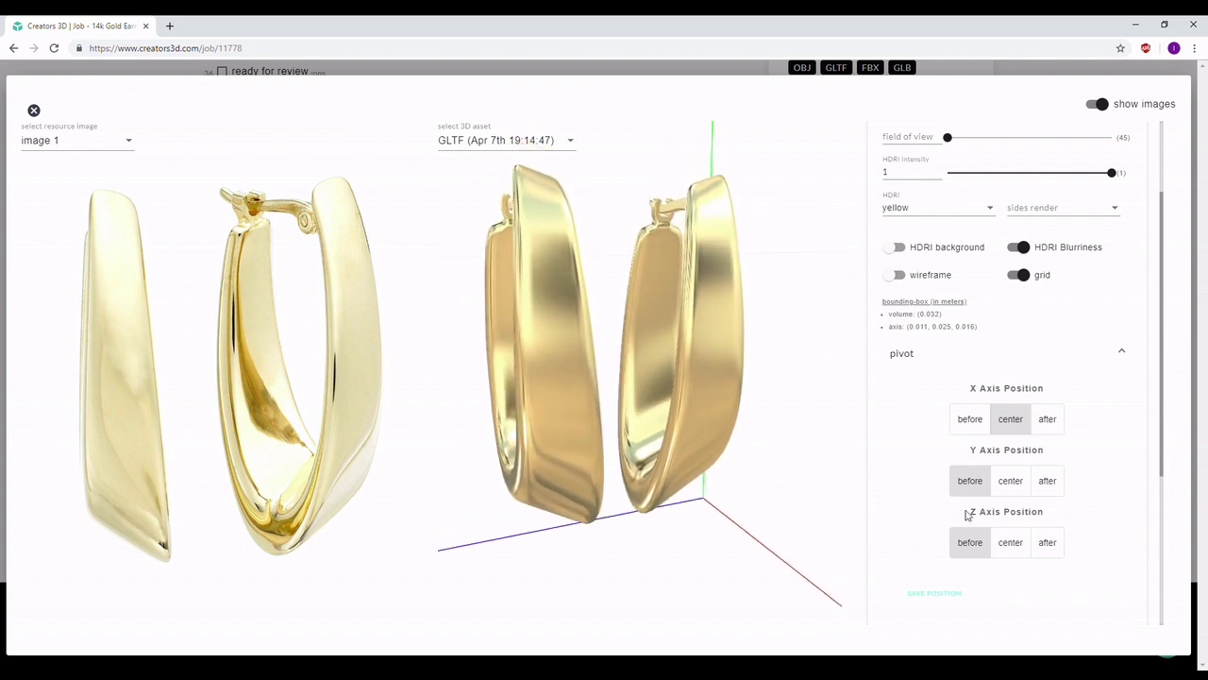
left_click(1011, 542)
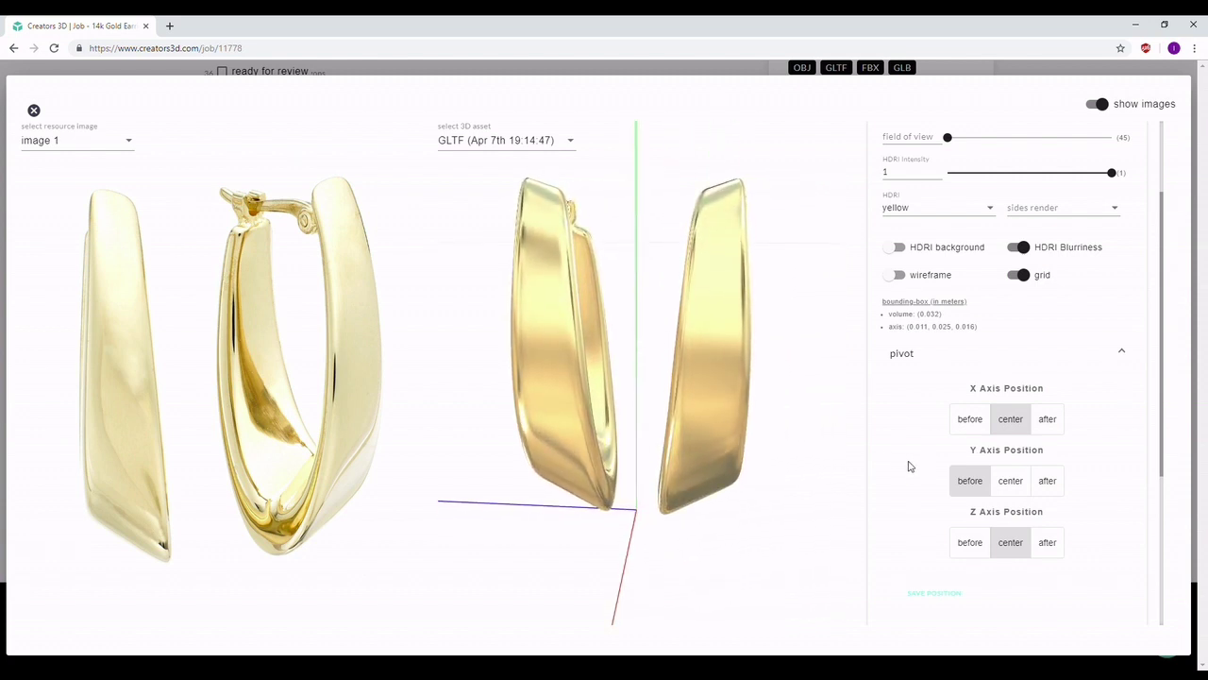
Hide the grid and collapse the pivot and scene settings.
scroll(933, 545, "down", 1)
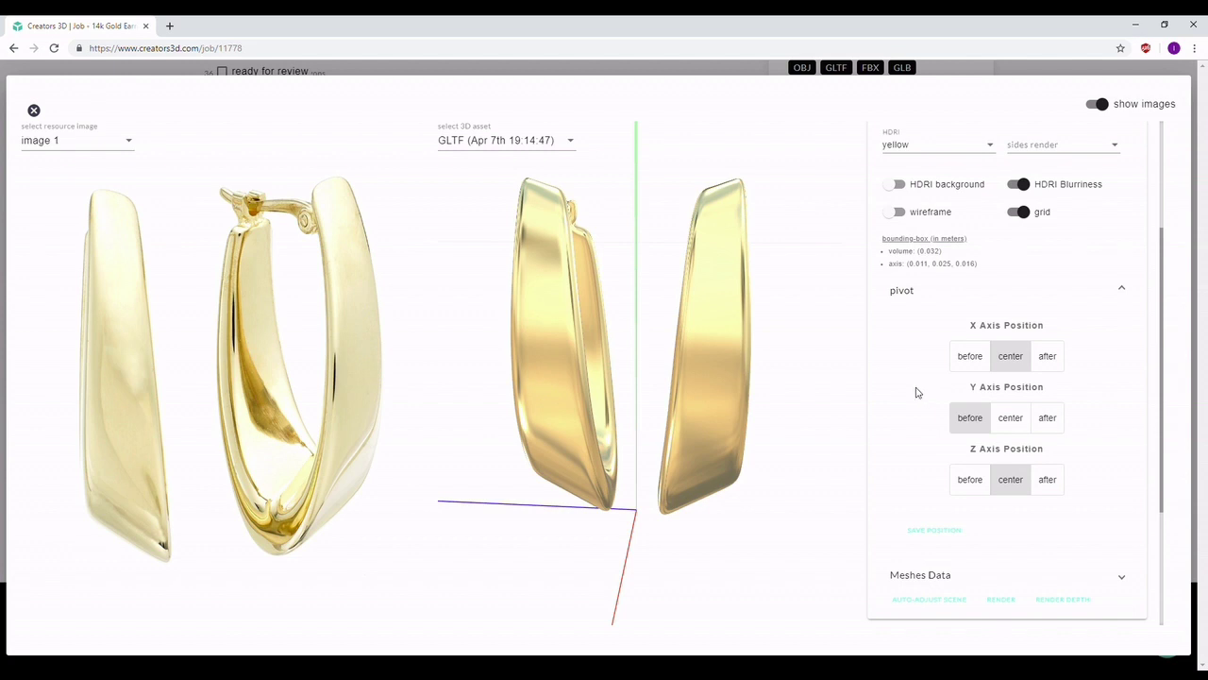
scroll(919, 393, "up", 1)
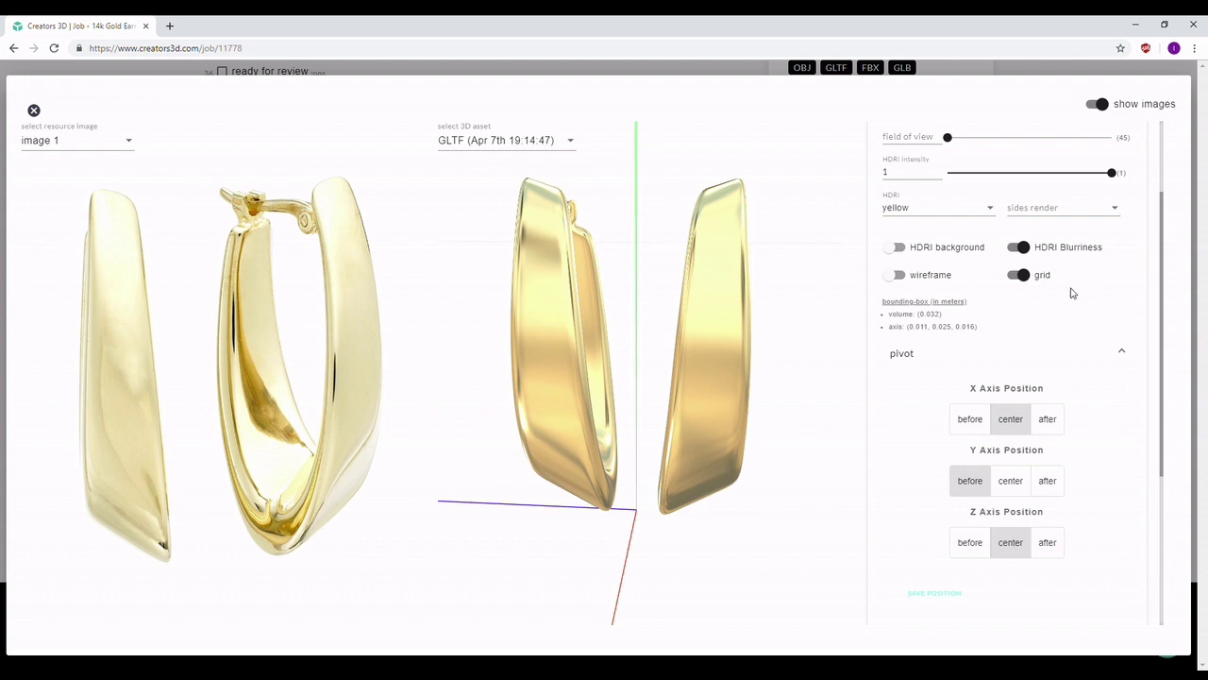
left_click(1026, 281)
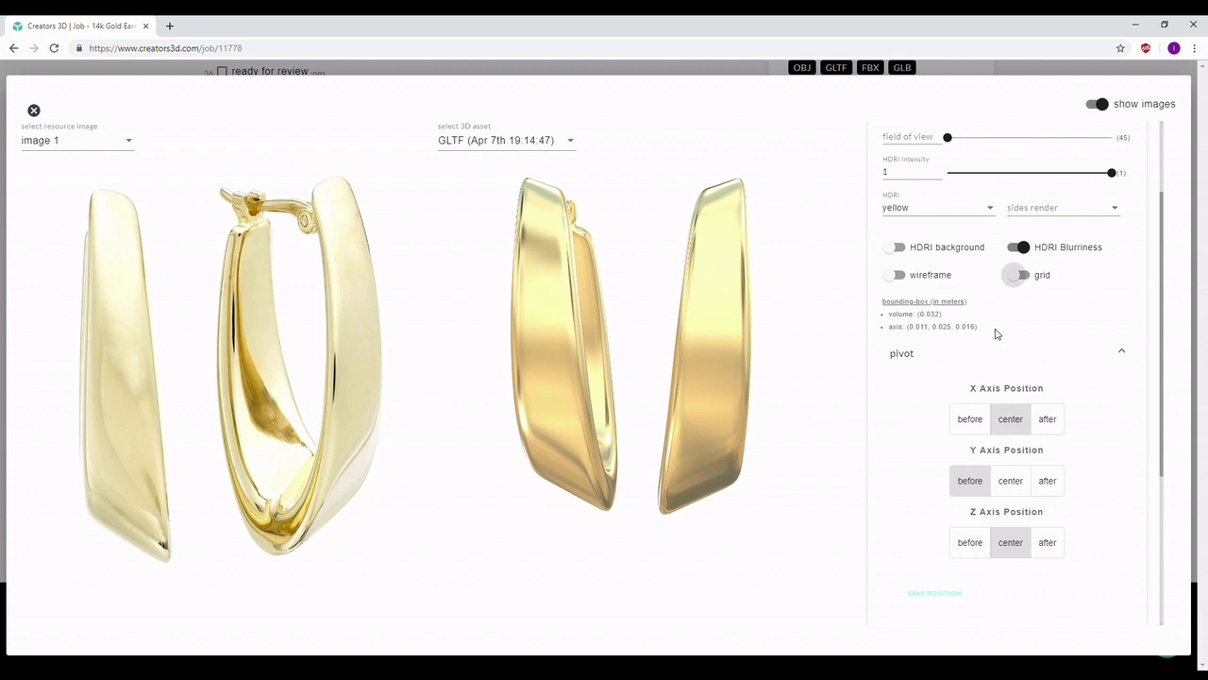
left_click(1117, 355)
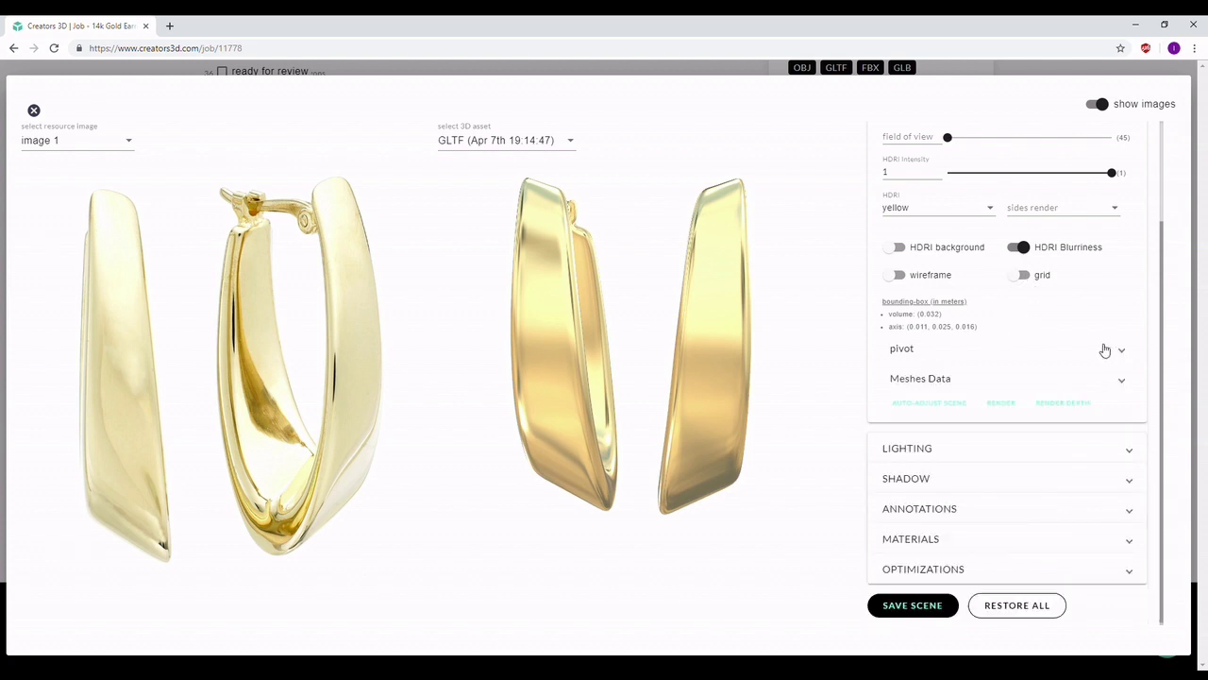
scroll(1103, 345, "up", 1)
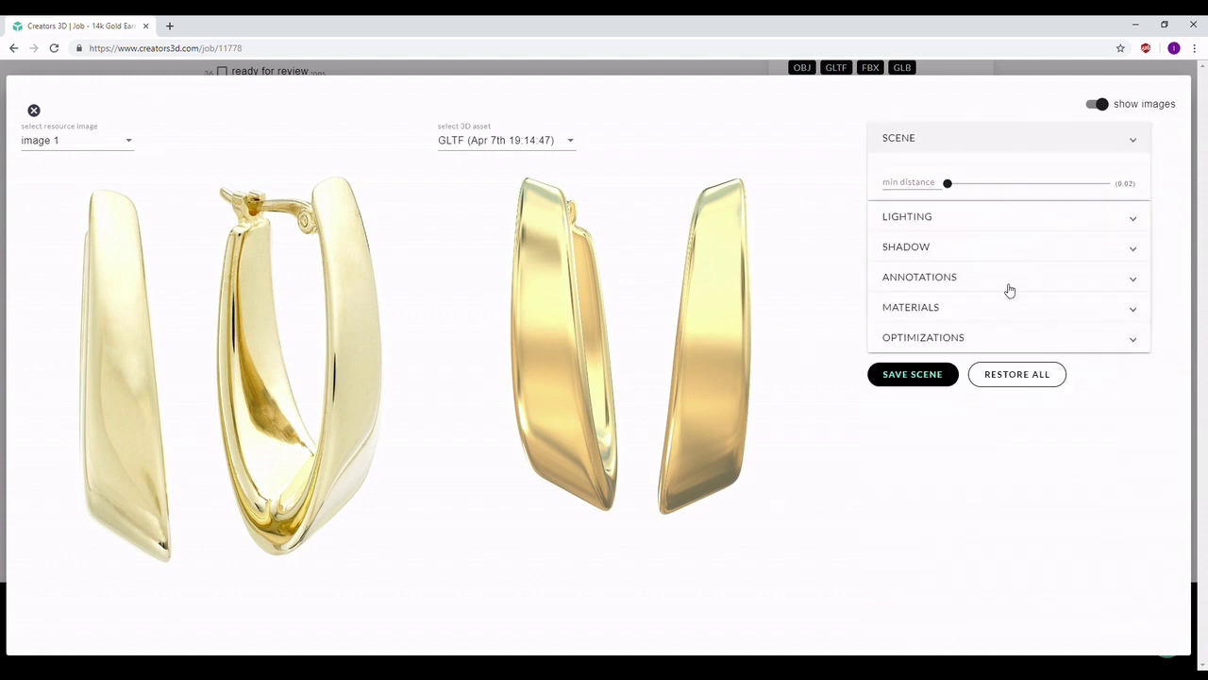
Set the lighting exposure to 1.96 and the spot light intensity to 0.46.
left_click(987, 179)
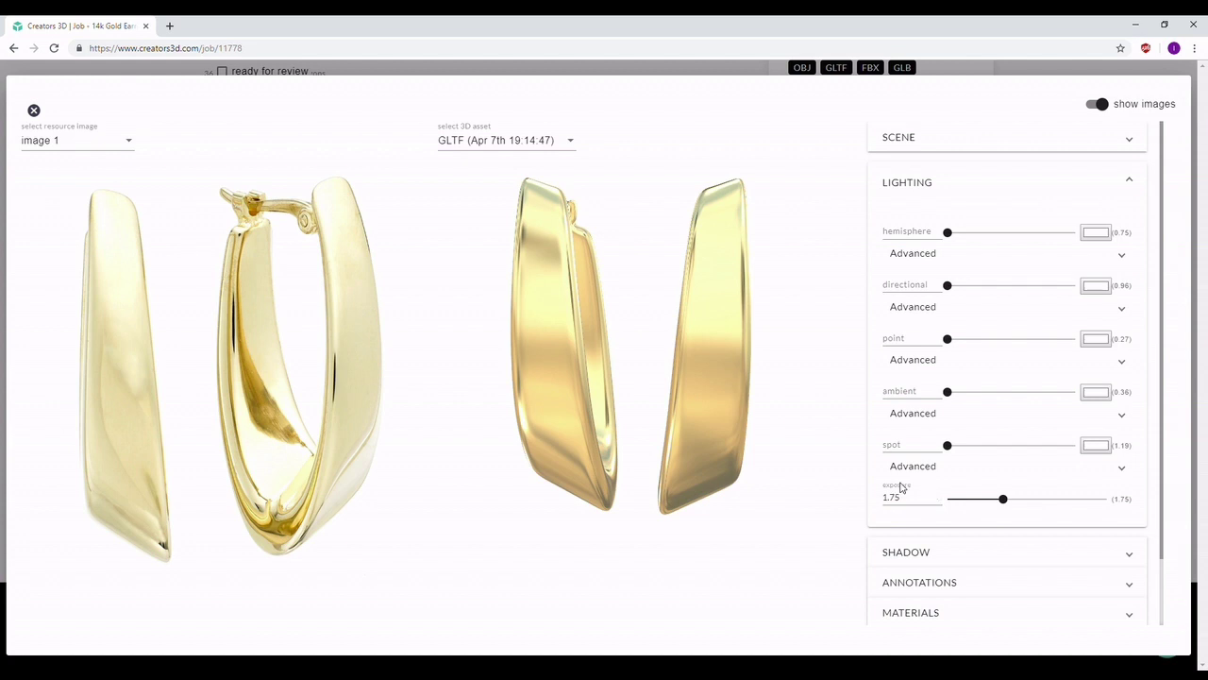
mouse_move(1006, 499)
left_mouse_down()
mouse_move(988, 498)
mouse_move(1016, 488)
left_mouse_up()
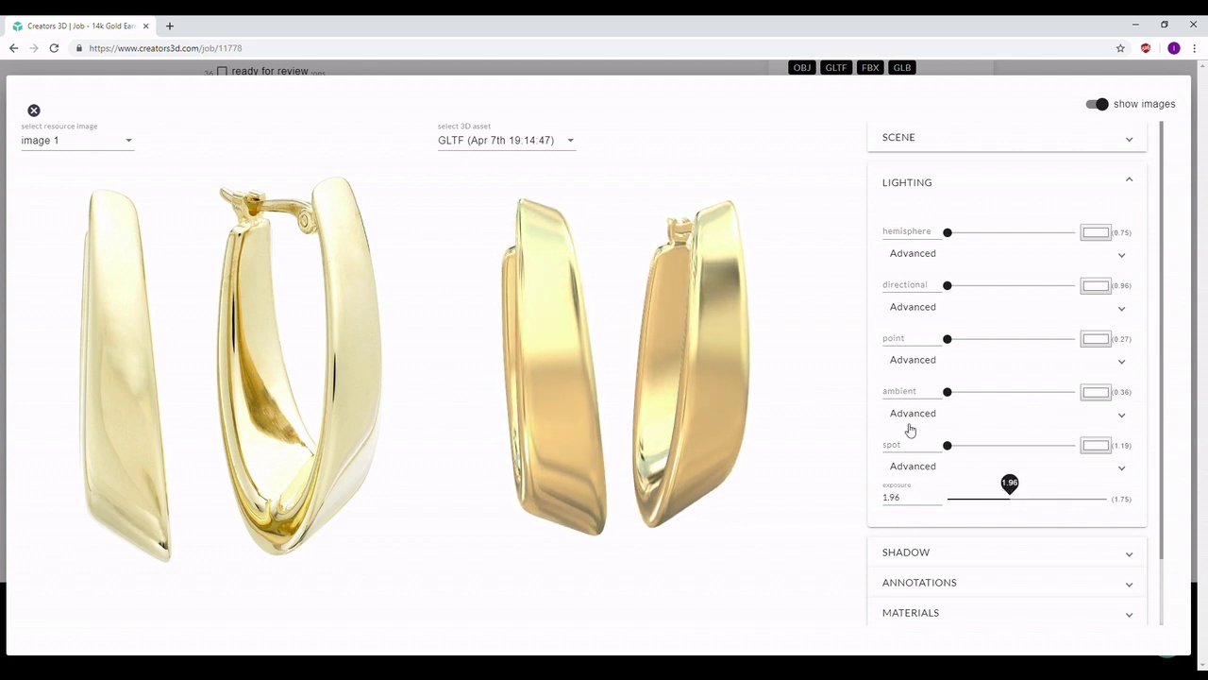
left_click(951, 446)
left_click_drag(954, 449, 959, 427)
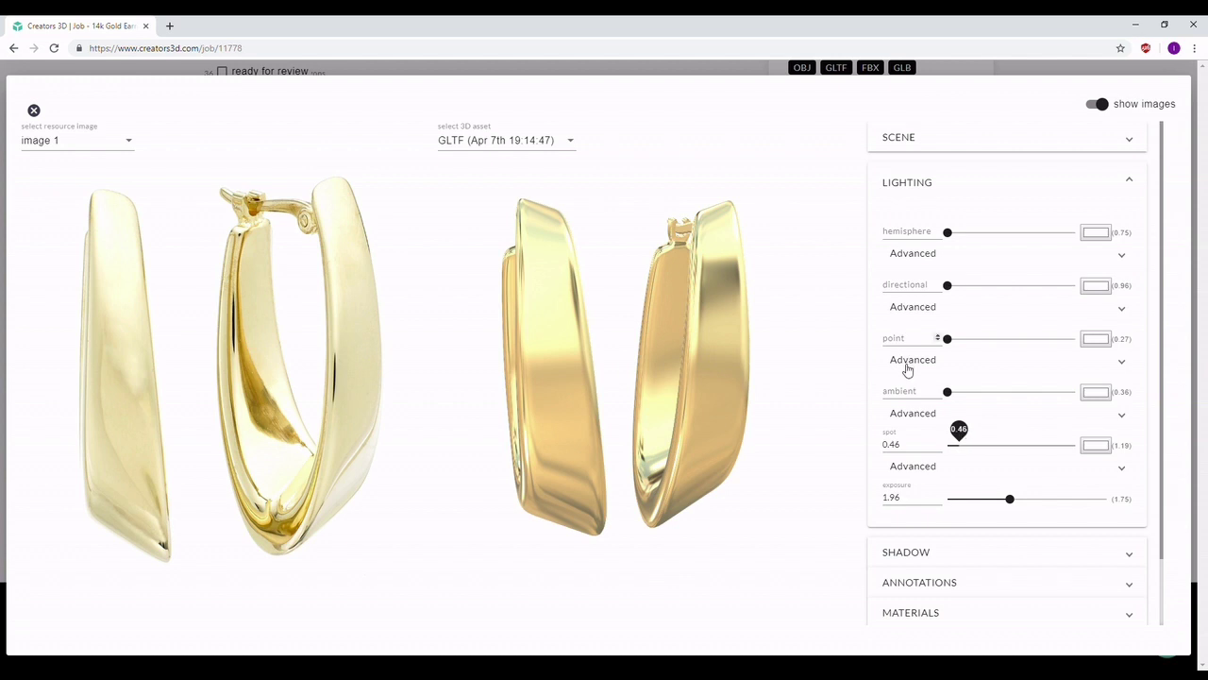
Set the ambient light to 0.53, the point light to 0.31 and the directional light to 0.23.
left_click_drag(950, 393, 961, 394)
mouse_move(947, 338)
left_mouse_down()
mouse_move(968, 337)
mouse_move(952, 338)
left_mouse_up()
left_click(962, 394)
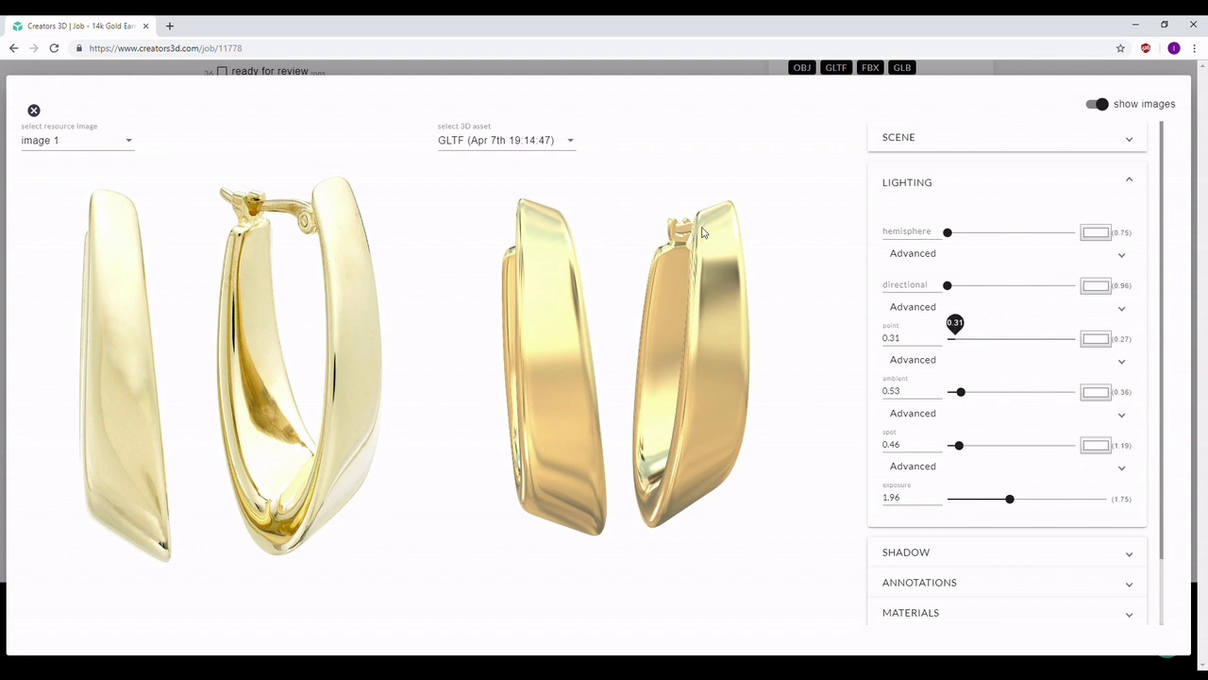
mouse_move(953, 286)
left_mouse_down()
mouse_move(962, 293)
mouse_move(954, 288)
left_mouse_up()
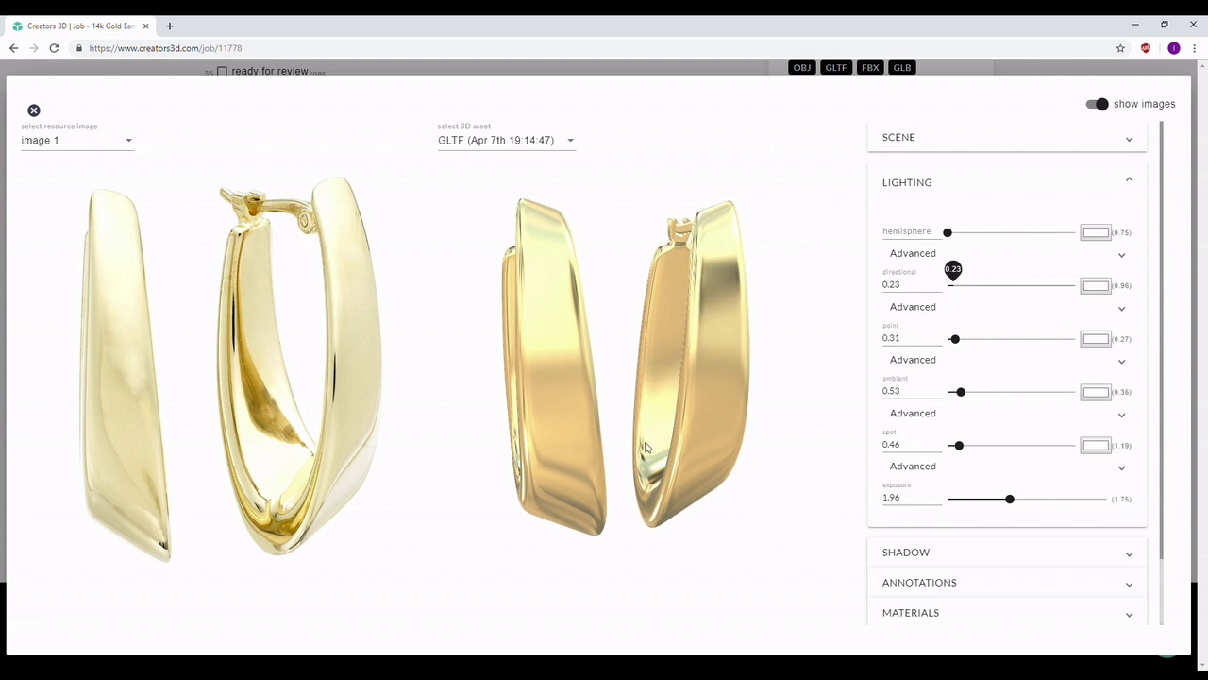
Set the hemisphere light to 0.36 and check the ambient light's advanced hue, saturation and lightness settings.
left_click_drag(606, 438, 639, 470)
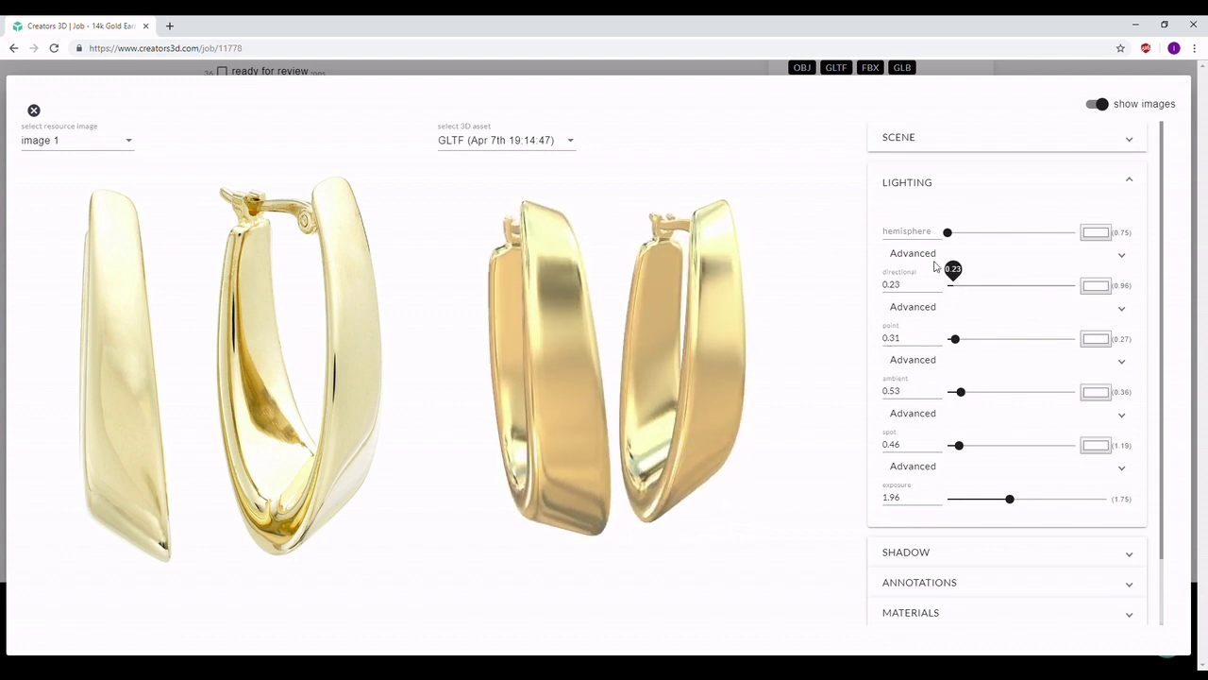
left_click_drag(950, 237, 957, 239)
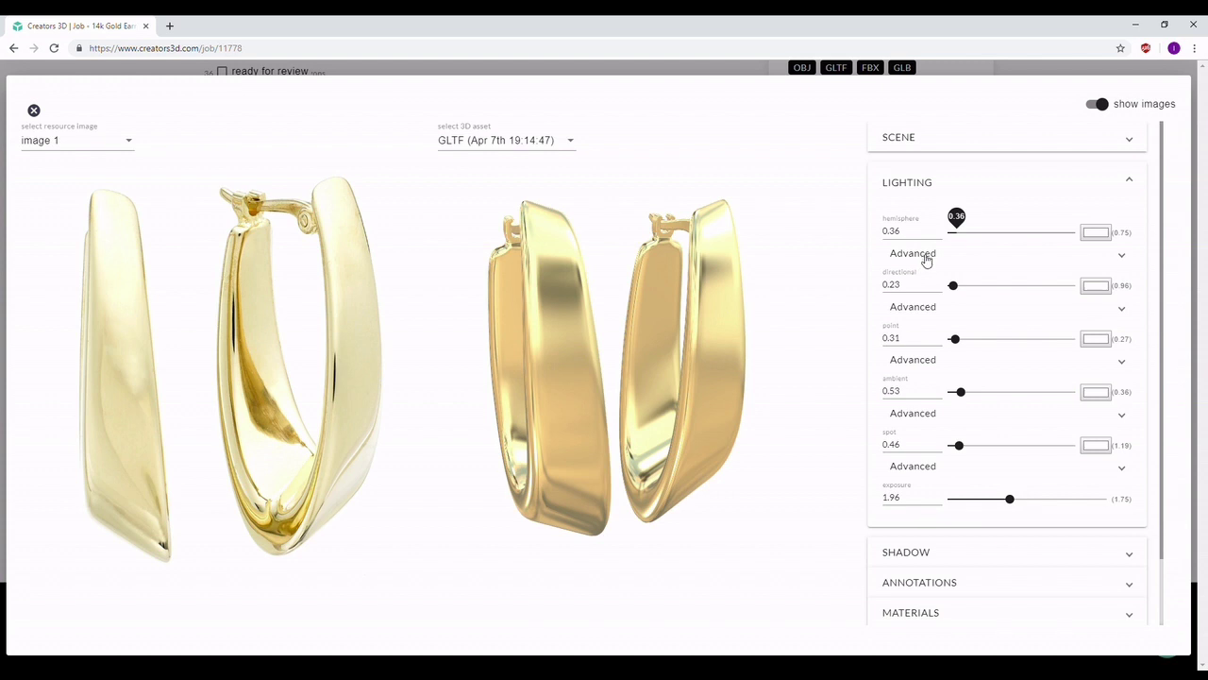
left_click(947, 412)
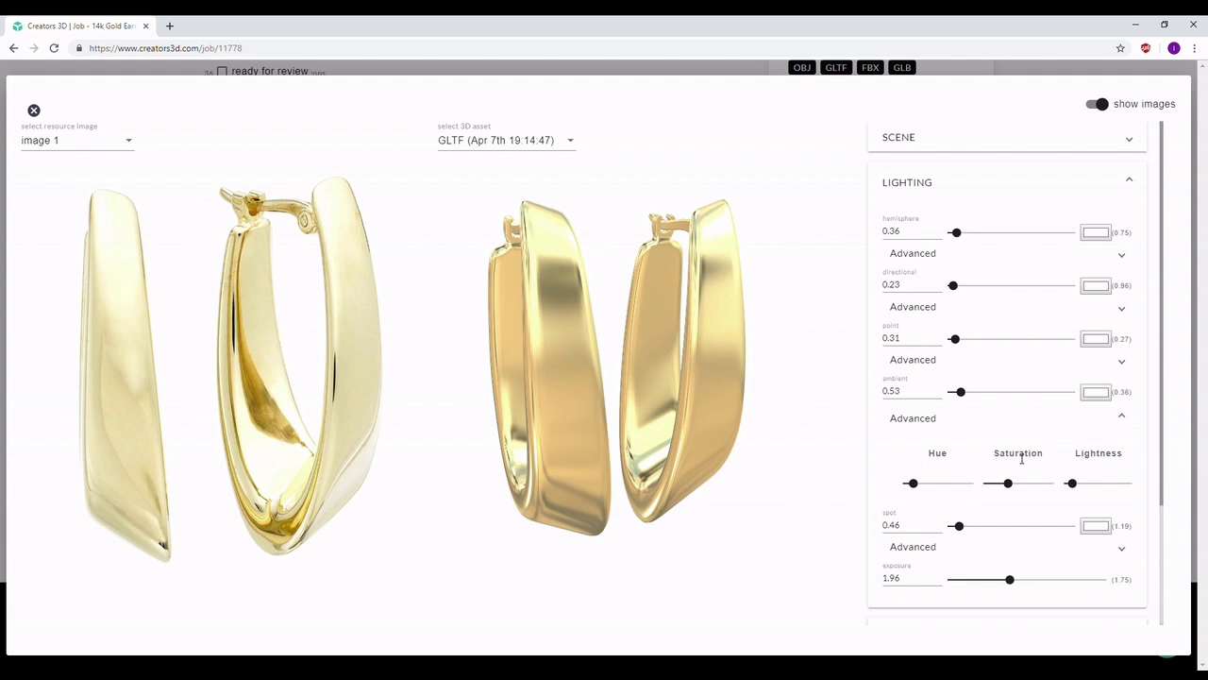
left_click(1122, 417)
mouse_move(668, 374)
left_mouse_down()
mouse_move(687, 370)
mouse_move(676, 376)
left_mouse_up()
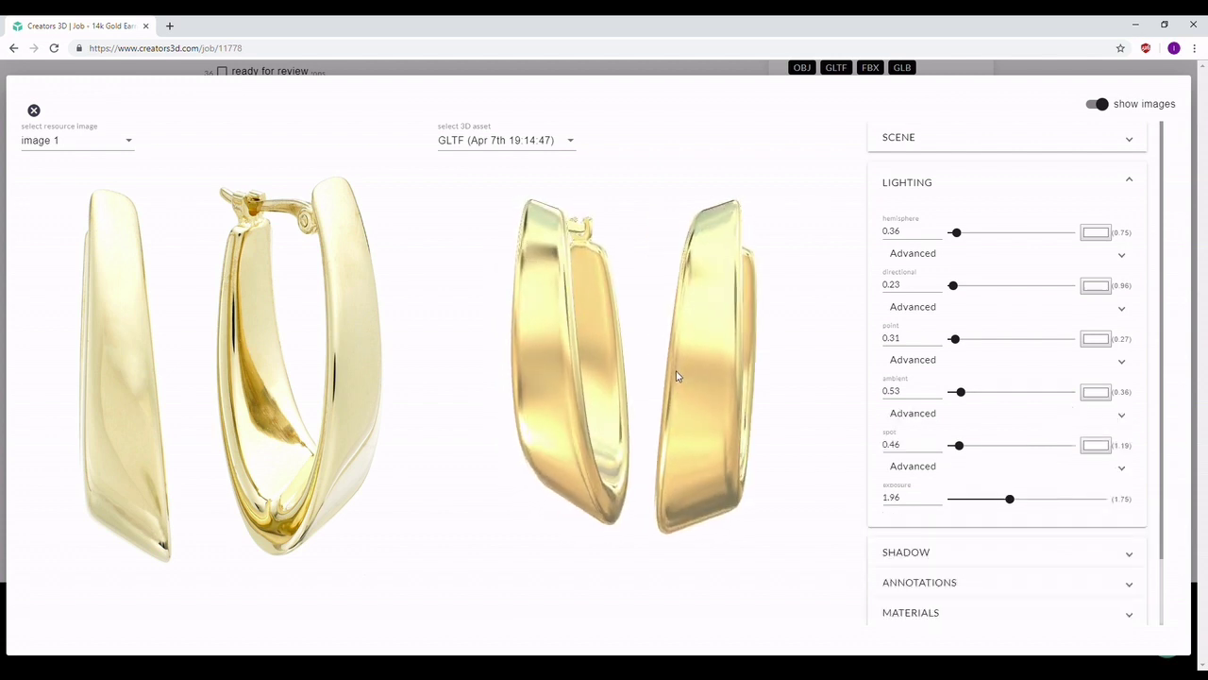
Try a mid-range saturation and a lightness of 0.14 in the point light's advanced colour settings.
left_click(1121, 366)
left_click_drag(651, 356, 674, 350)
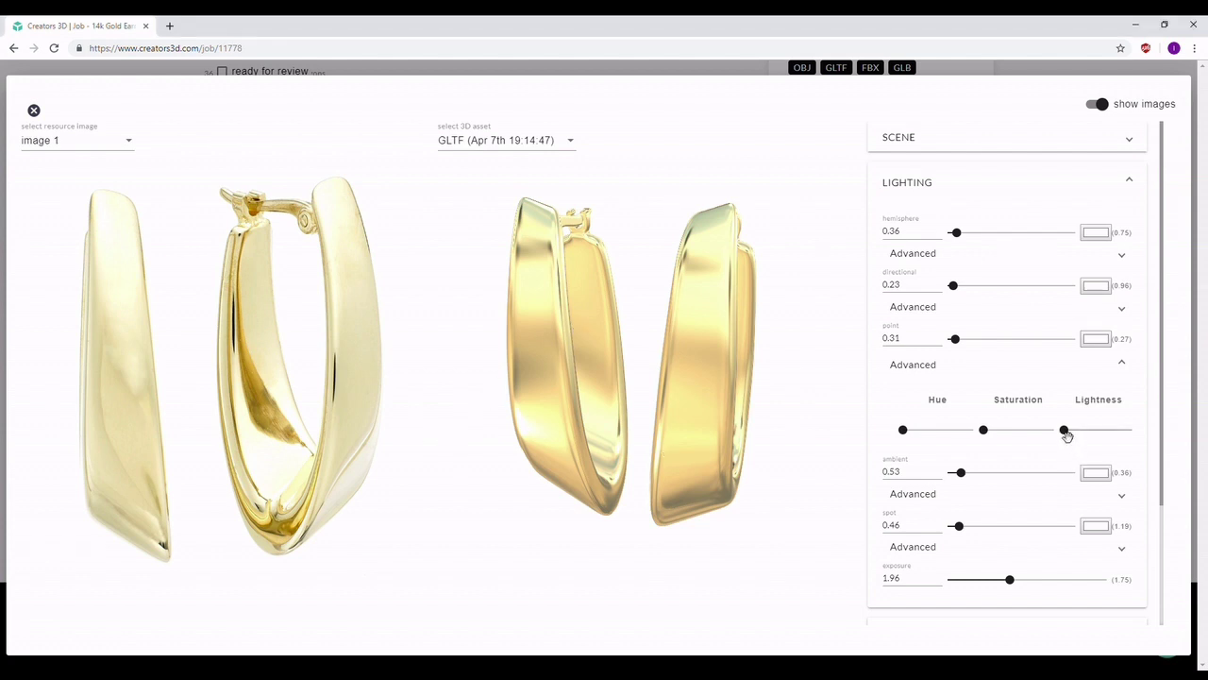
left_click(986, 432)
left_click_drag(986, 431, 990, 429)
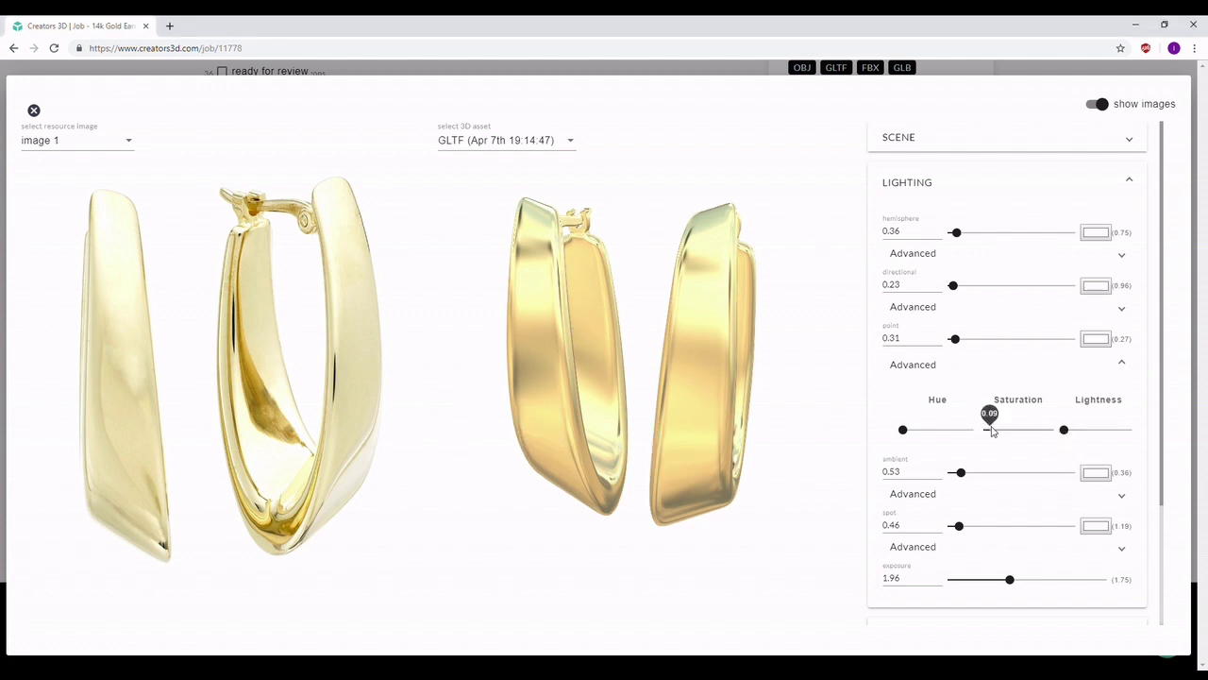
left_click_drag(723, 408, 727, 406)
left_click_drag(990, 430, 1073, 436)
mouse_move(1076, 436)
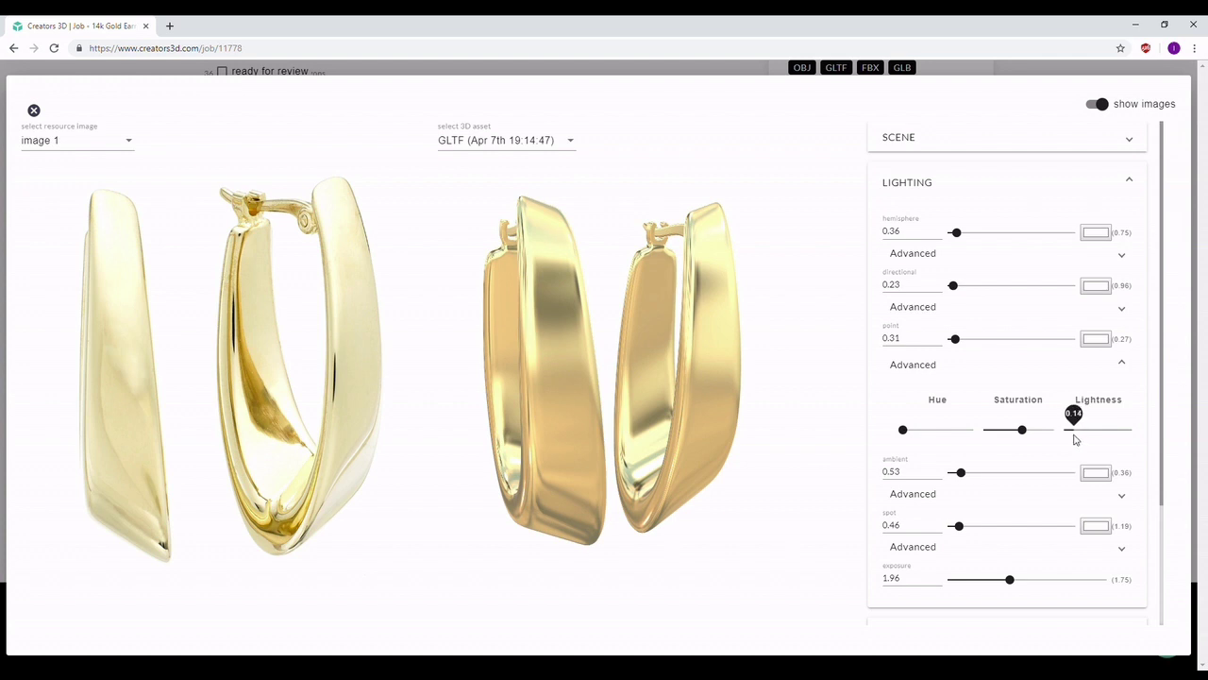
left_click_drag(623, 451, 590, 443)
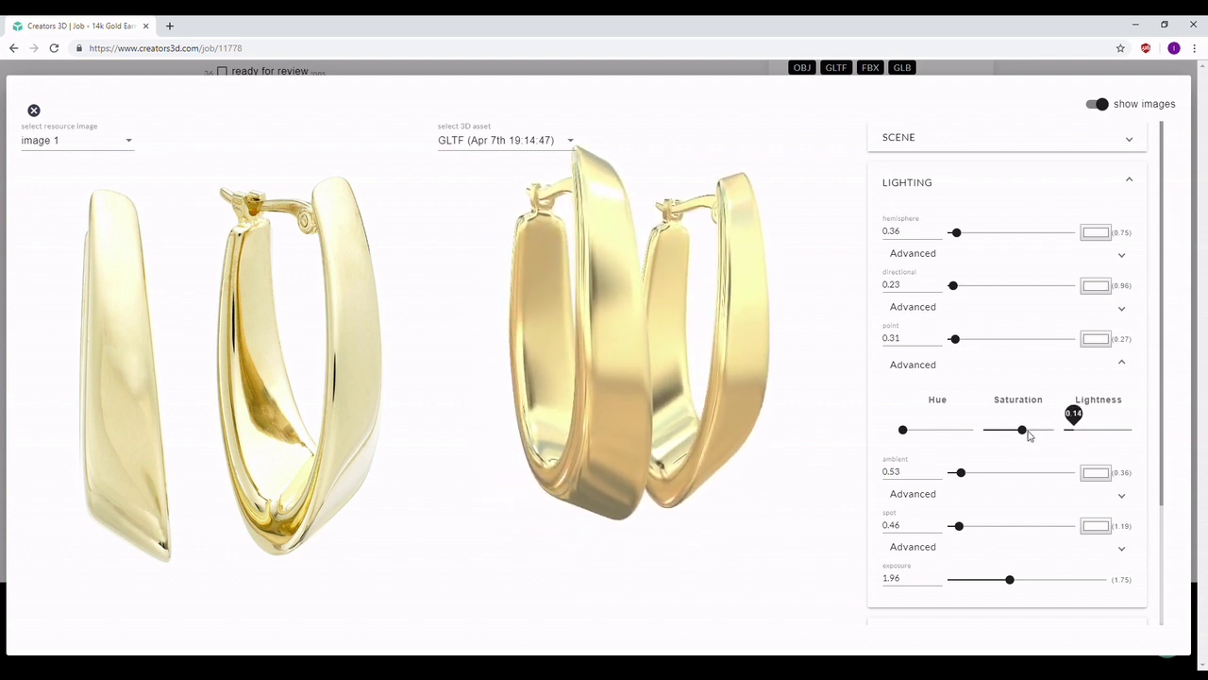
Set the point light's saturation to 0.05 and lightness to 0.48, and collapse the lighting settings.
left_click_drag(1027, 436, 985, 431)
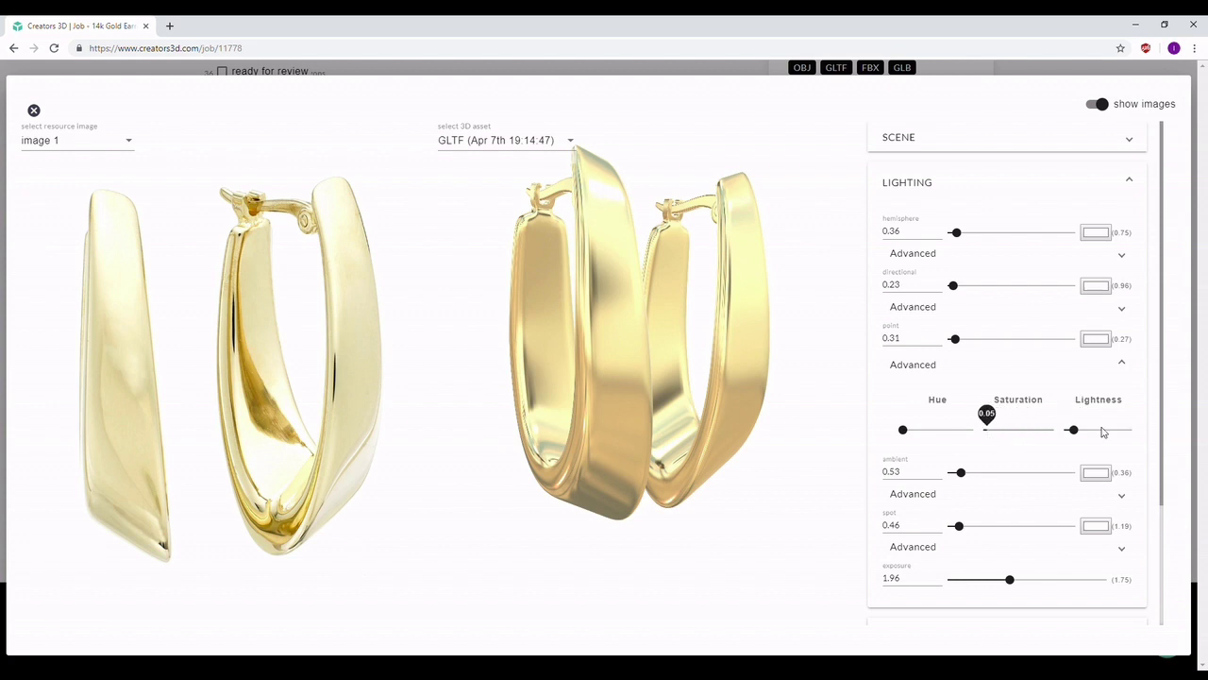
left_click_drag(1078, 434, 1098, 437)
left_click_drag(715, 431, 703, 443)
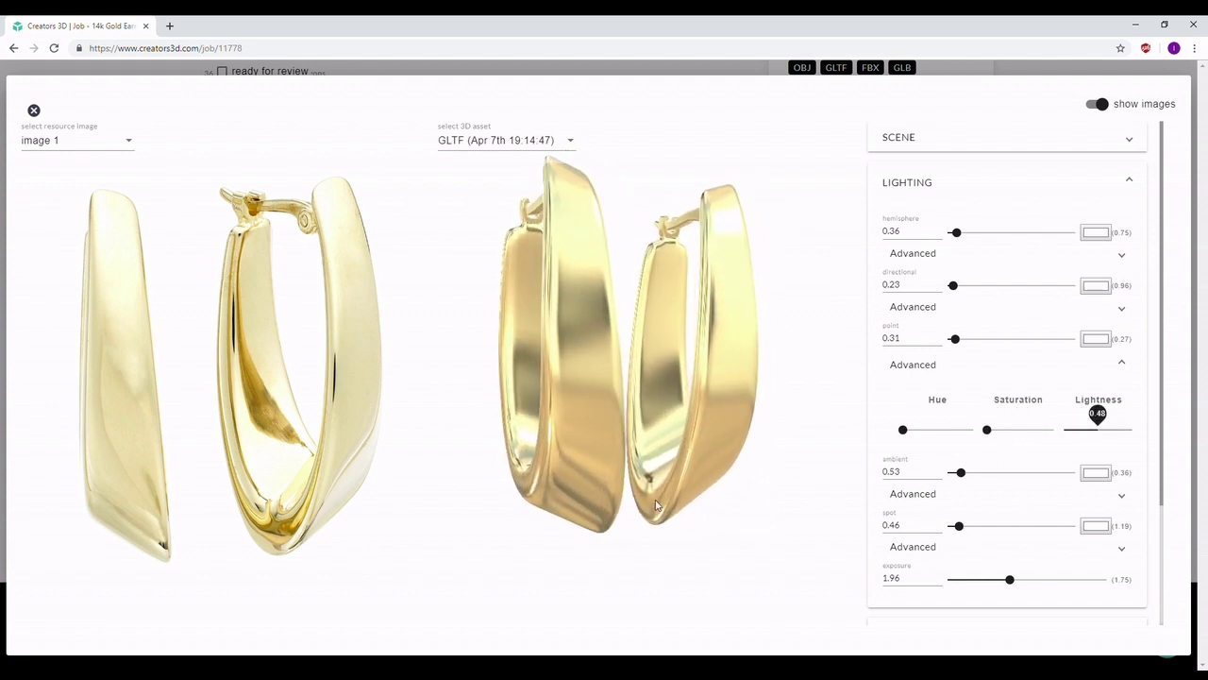
left_click_drag(705, 443, 733, 426)
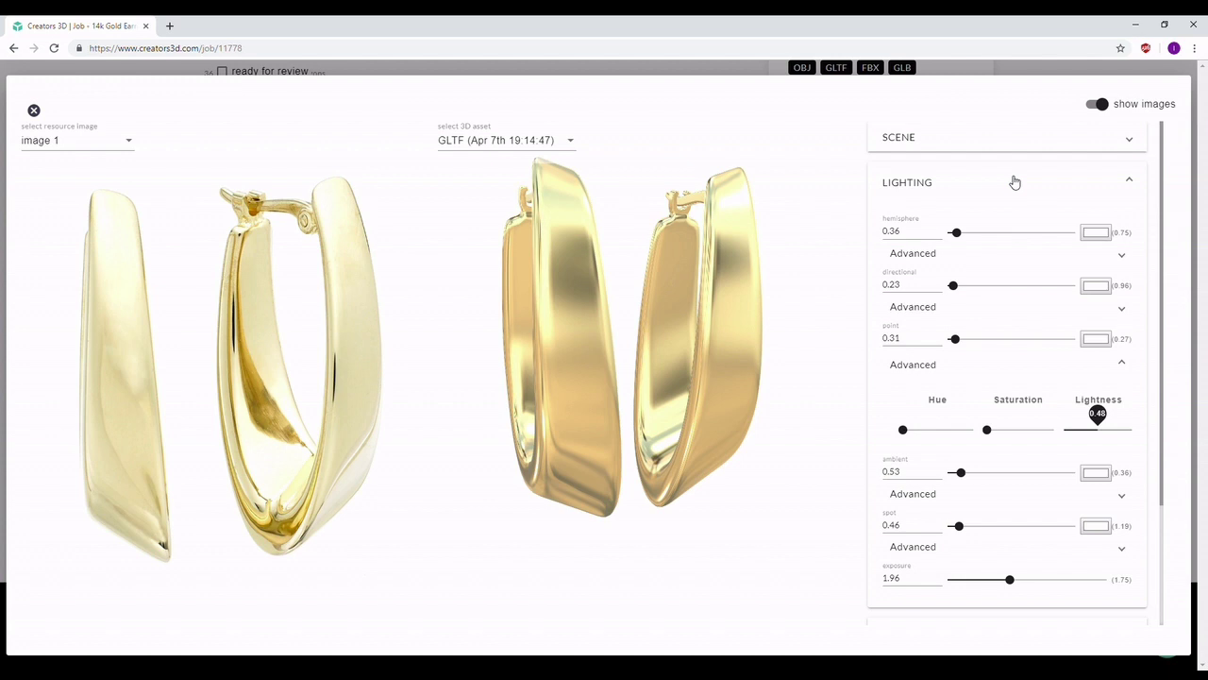
left_click(1015, 182)
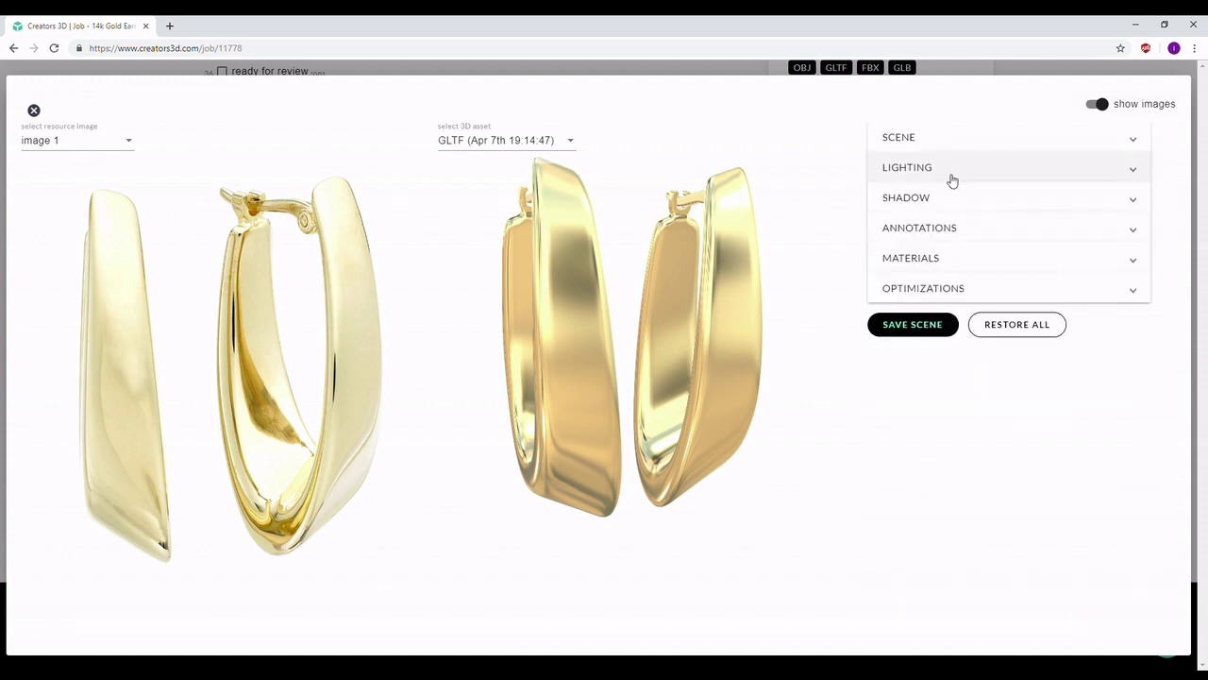
Shift the directional shadow's light position toward the lower right of its dial and enable the shadow.
left_click(917, 200)
left_click_drag(726, 260, 726, 280)
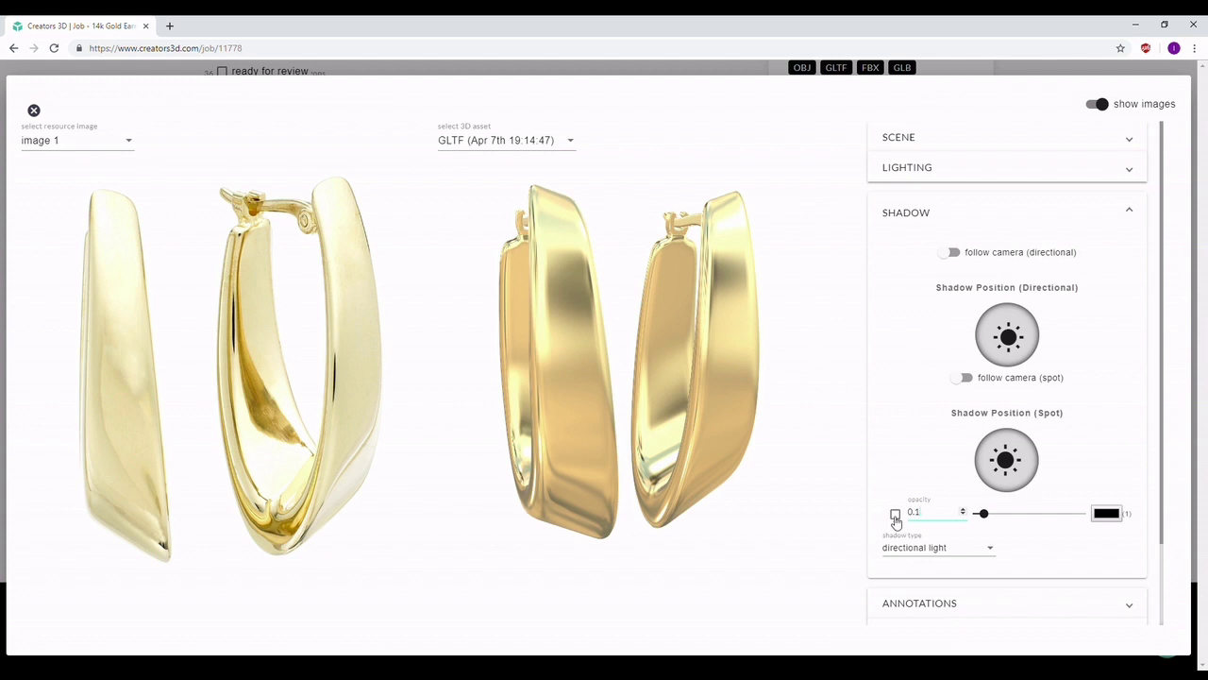
mouse_move(1021, 354)
left_mouse_down()
mouse_move(999, 327)
mouse_move(1025, 346)
left_mouse_up()
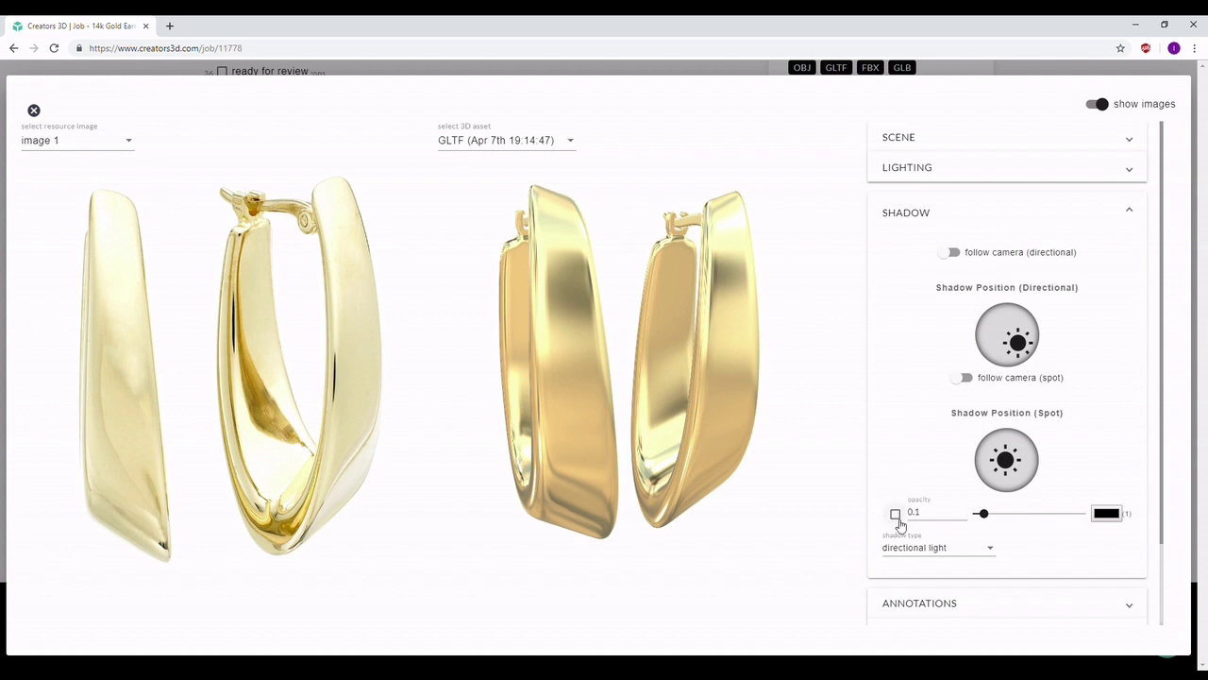
left_click(898, 516)
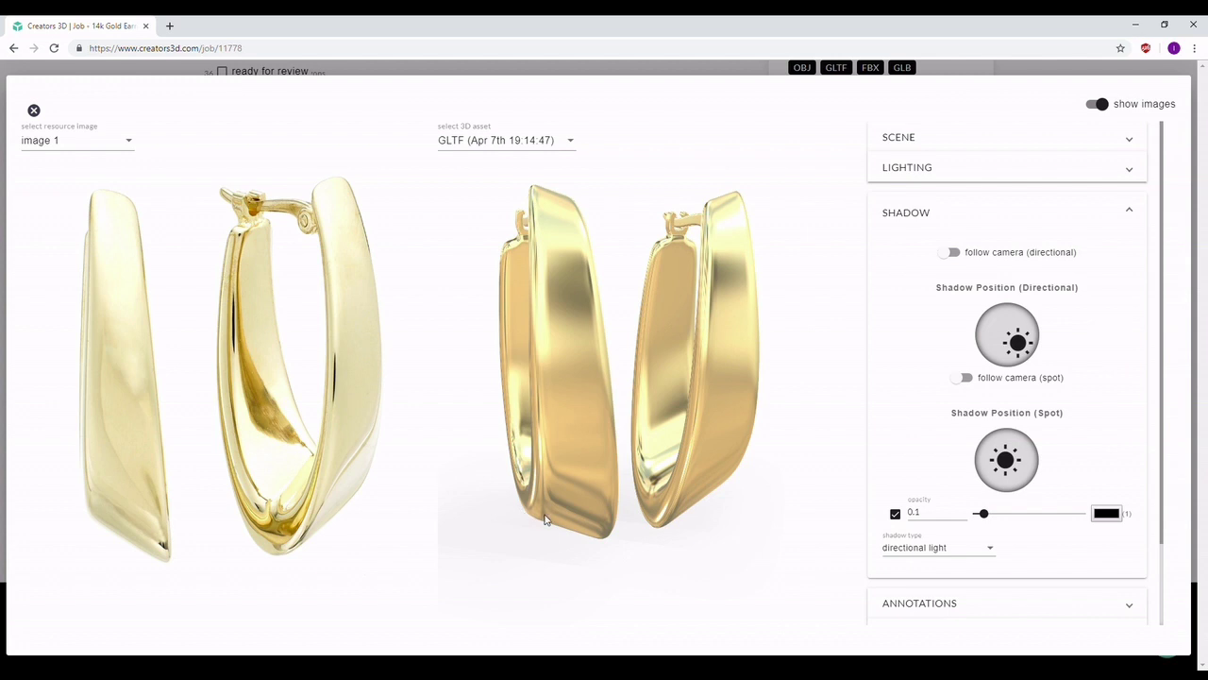
Disable the shadow, move the directional shadow's light position back near the centre and collapse the shadow settings.
left_click(897, 515)
left_click_drag(1022, 355, 1012, 331)
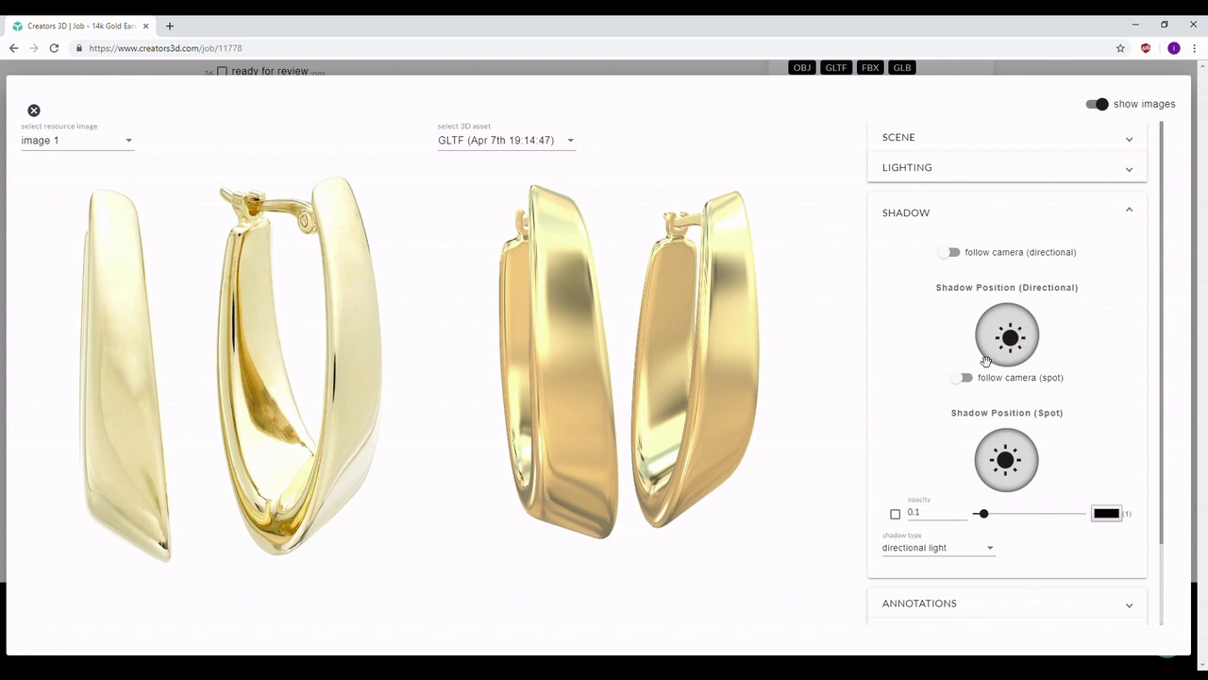
left_click(1005, 217)
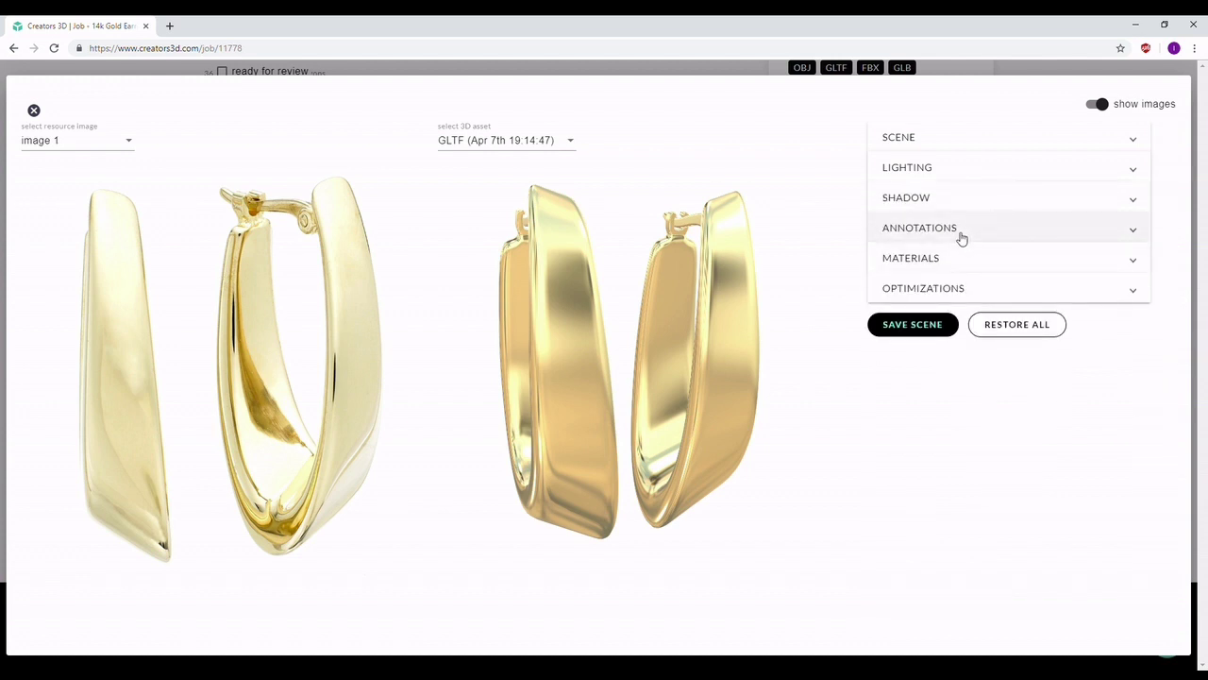
Show the dimension annotations on the earrings and view the labels from different sides.
left_click(959, 242)
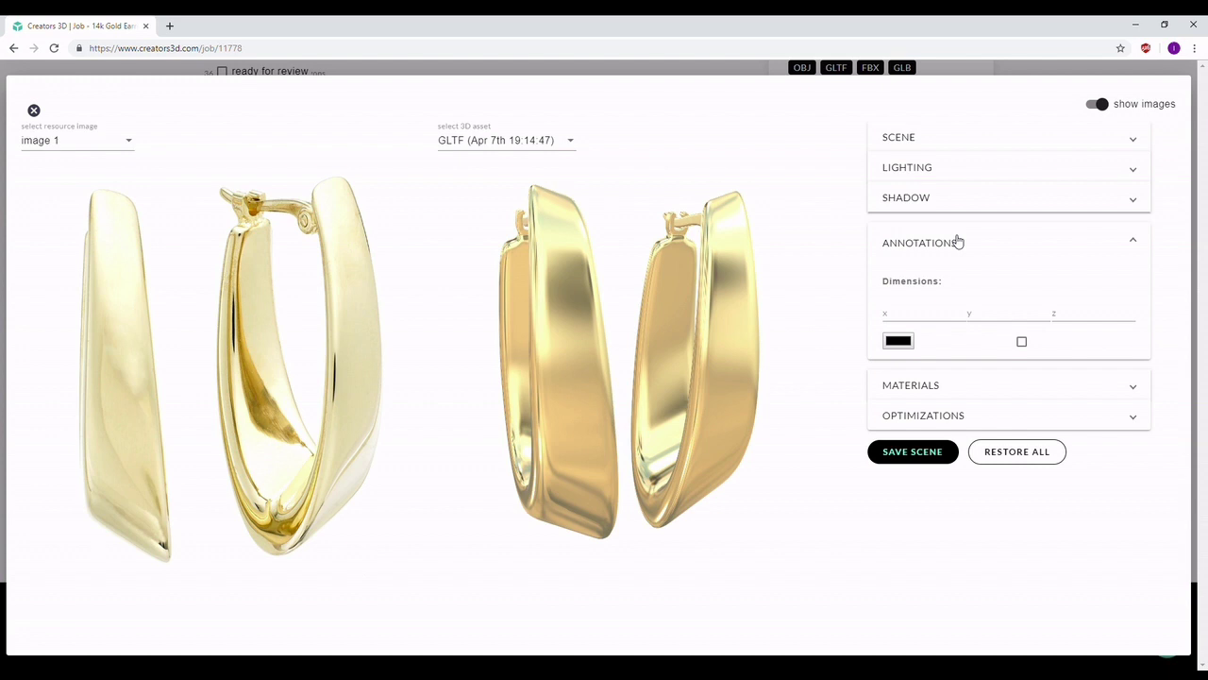
left_click(1024, 345)
left_click_drag(595, 374, 665, 347)
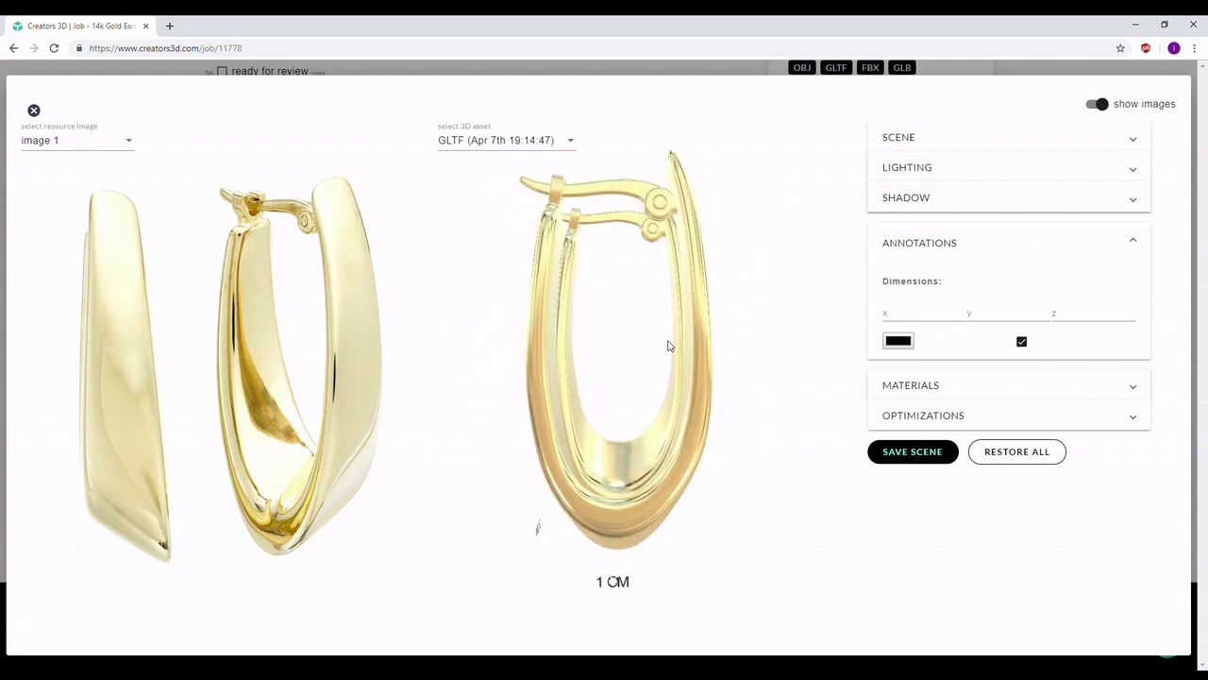
left_click_drag(615, 402, 507, 363)
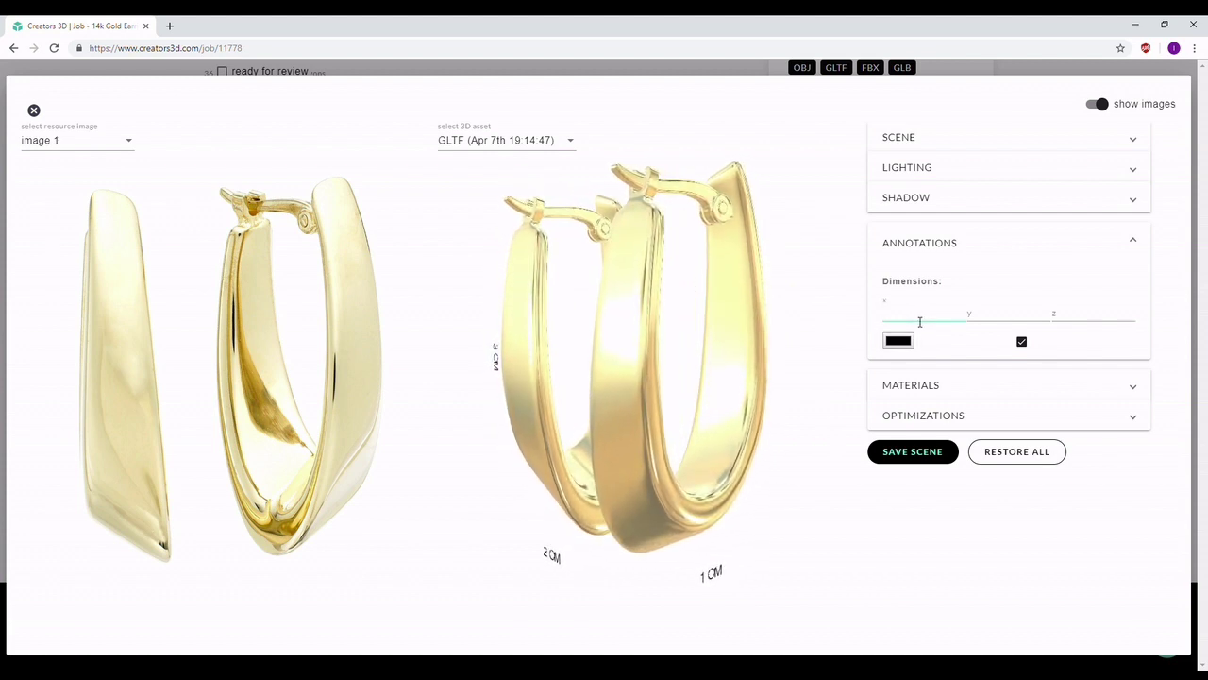
Set the annotation dimensions to X 2cm, Y 3cm and Z 4cm, and hide the dimension labels.
key("Tab")
type("3")
key("Tab")
type("4")
left_click(920, 322)
left_click_drag(737, 377, 601, 407)
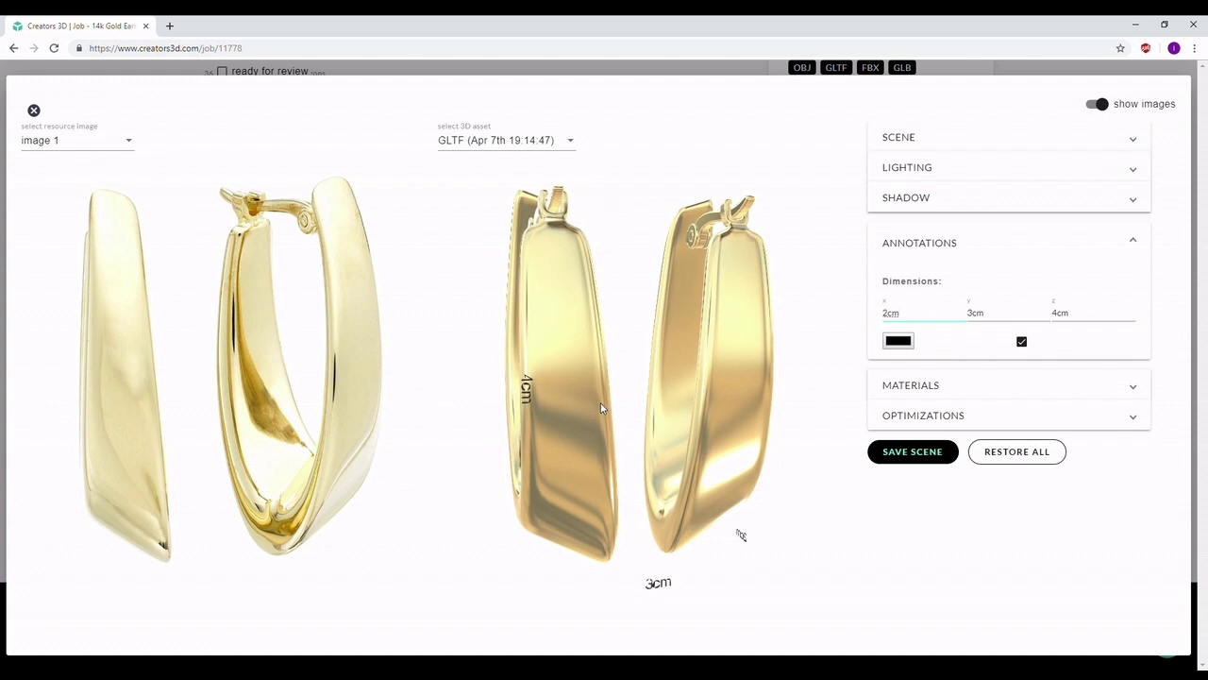
left_click_drag(612, 398, 609, 554)
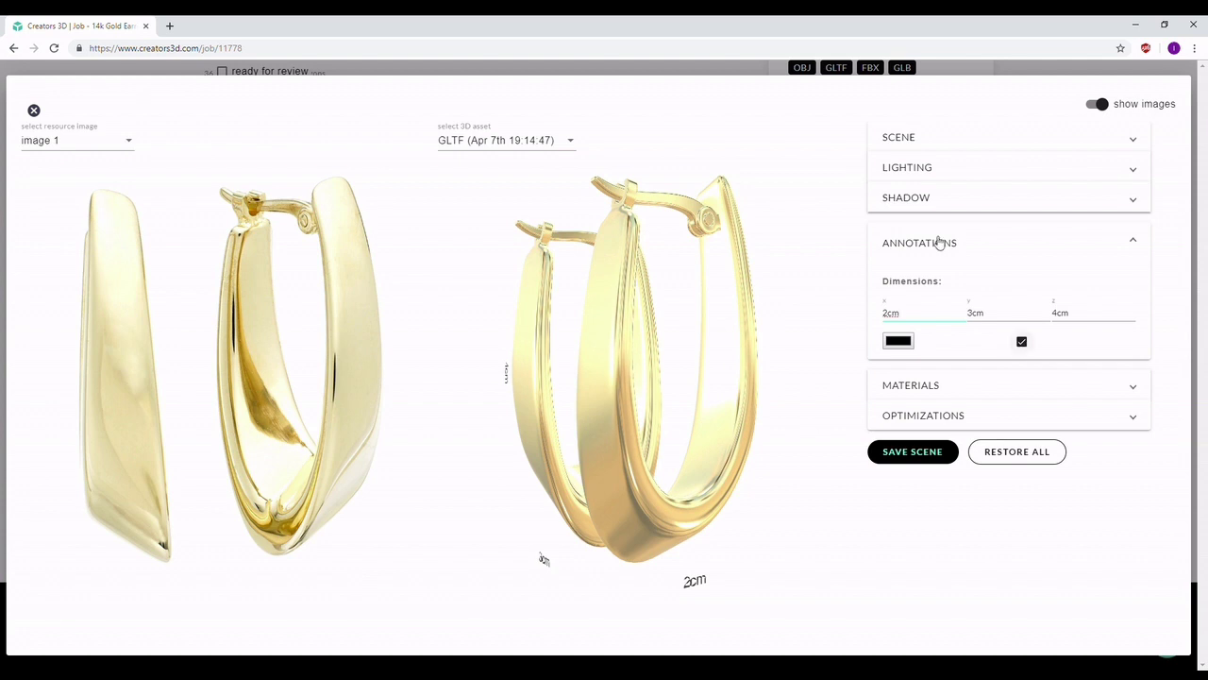
left_click(1023, 344)
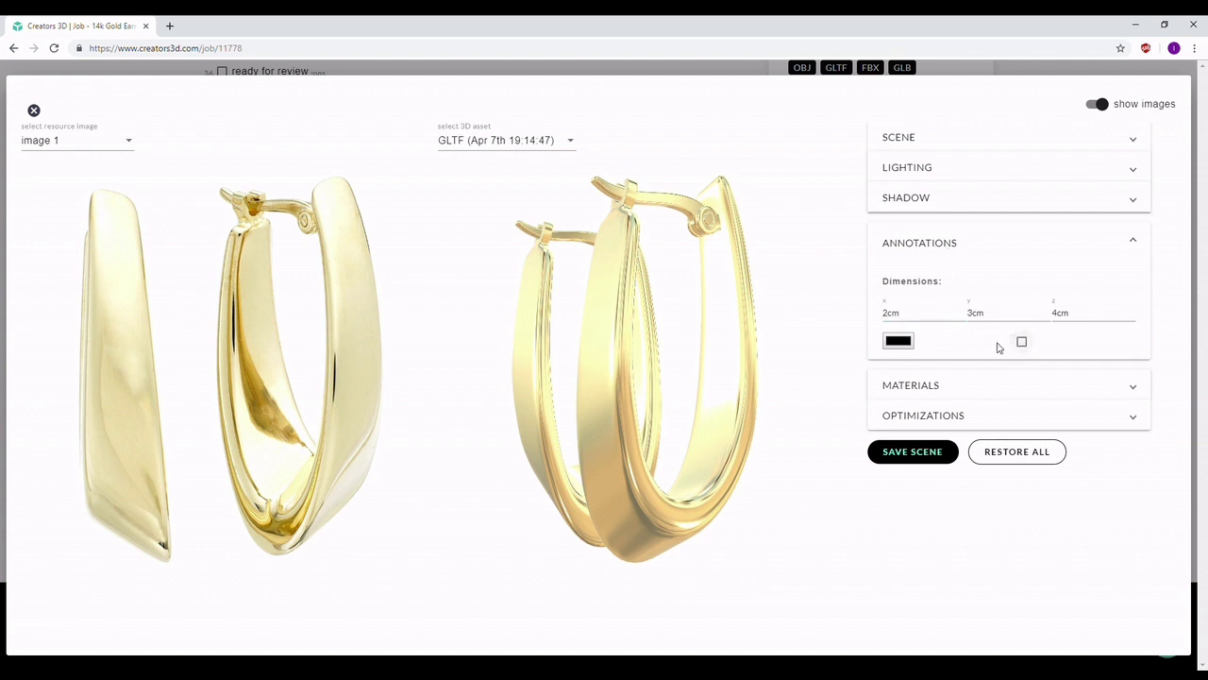
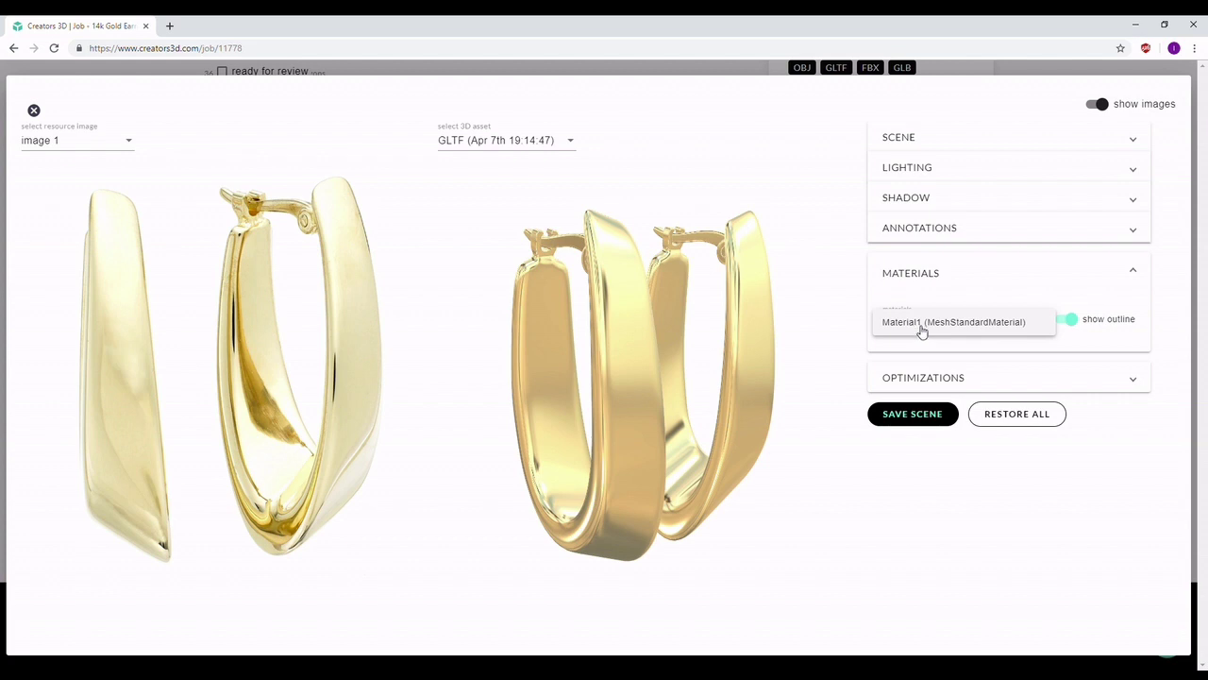
Select Material1 with its outline turned off and change its type to Mesh Physical Material.
left_click(920, 332)
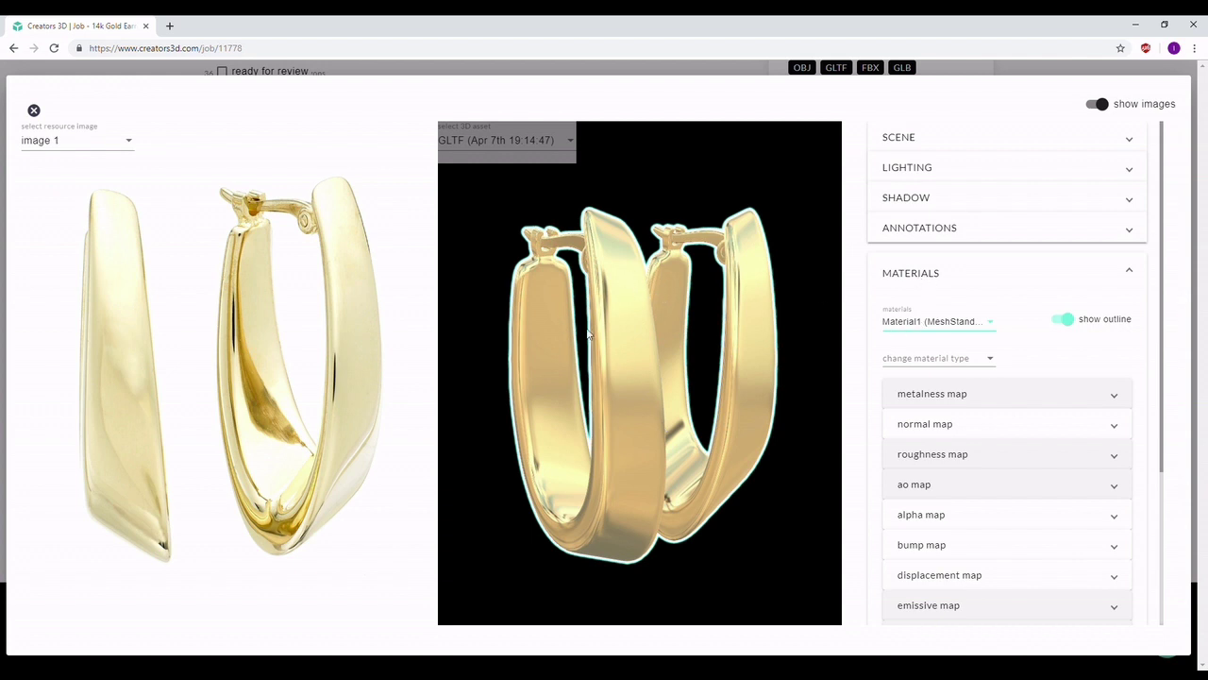
left_click(1067, 325)
left_click(973, 361)
left_click(968, 368)
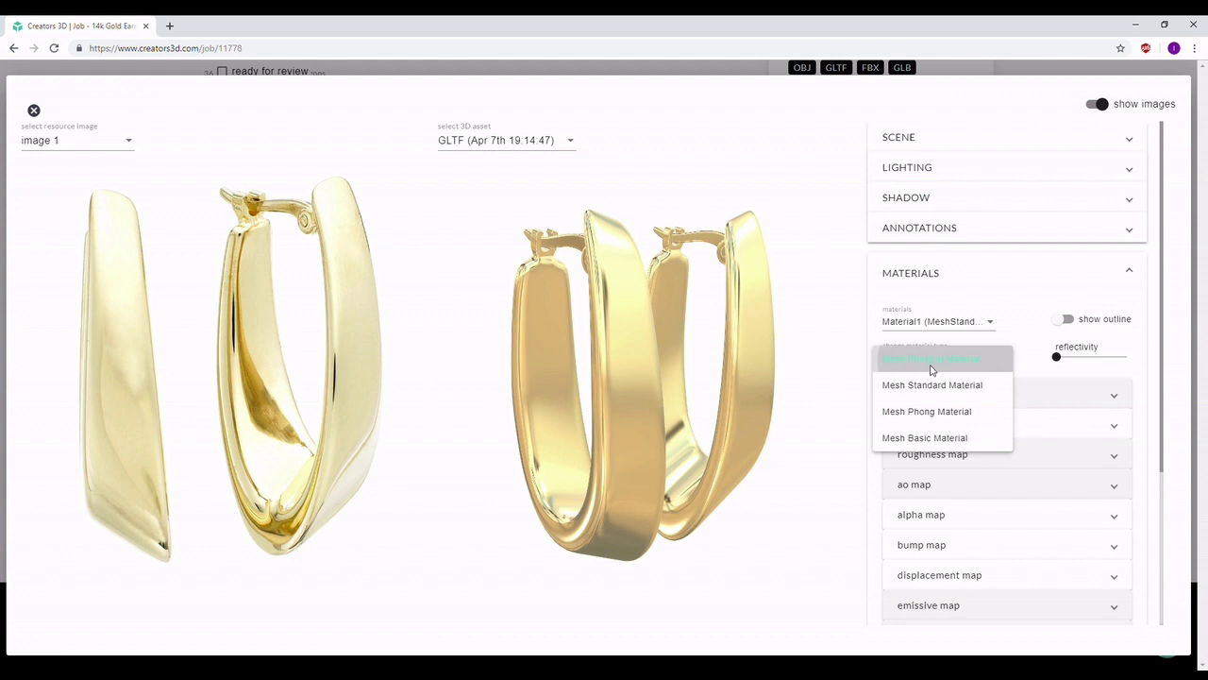
left_click(1058, 413)
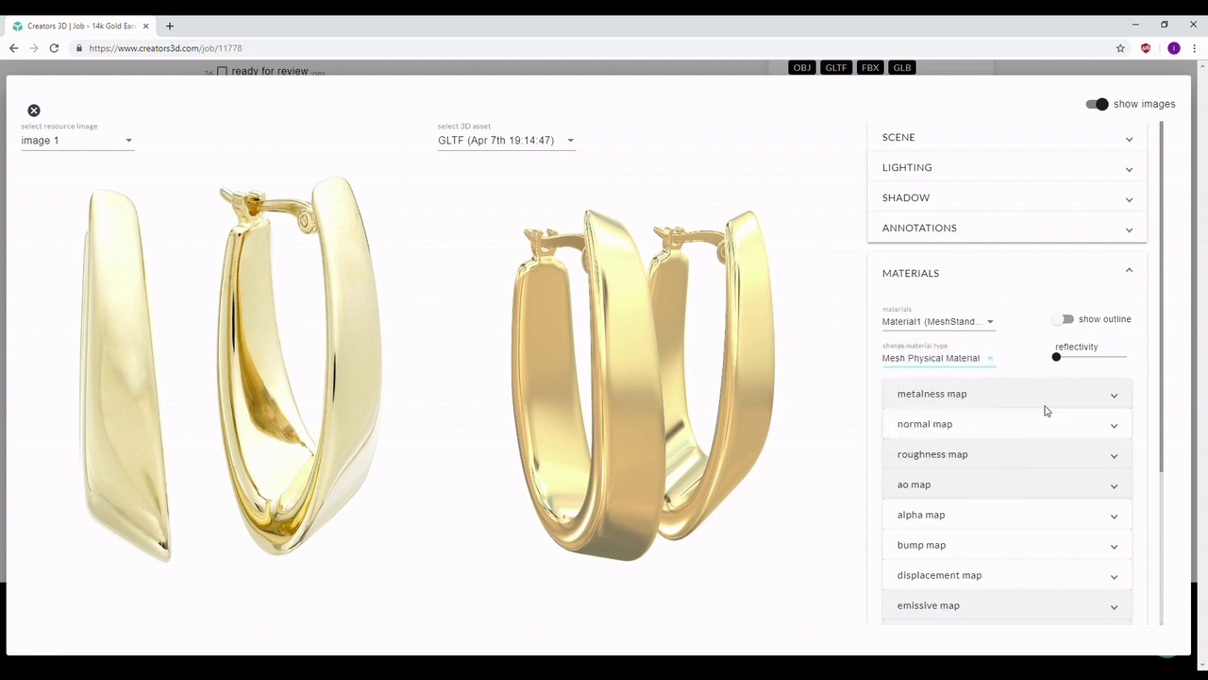
key("space")
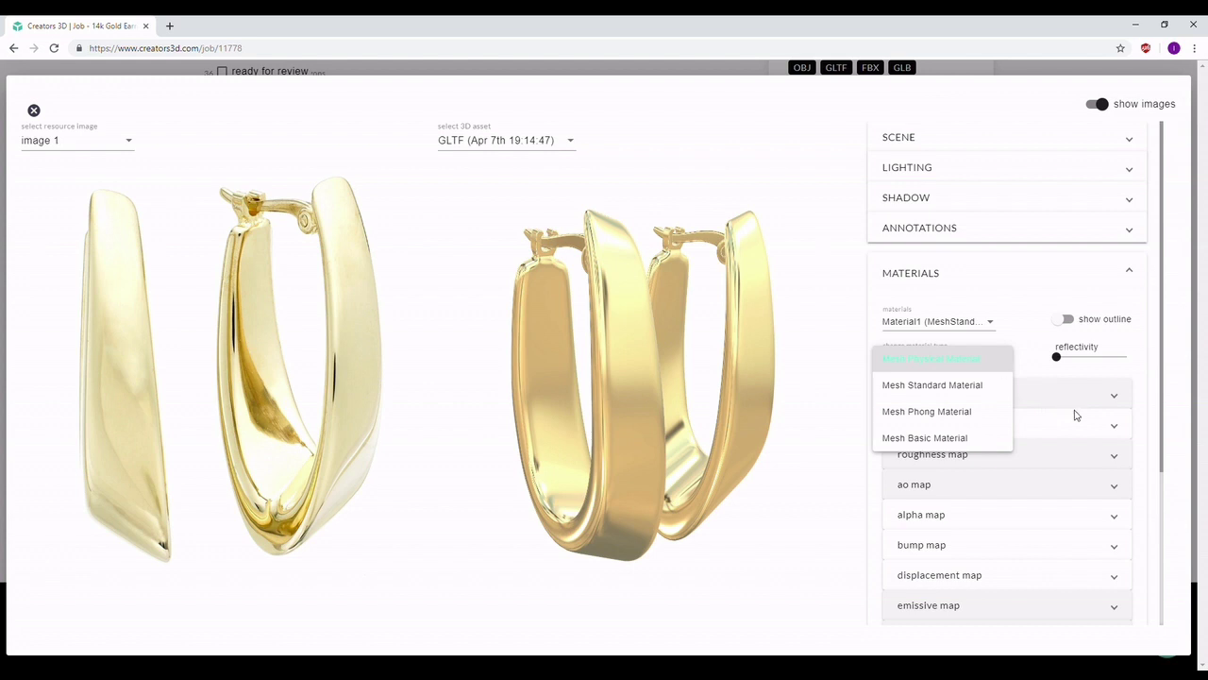
left_click(1035, 467)
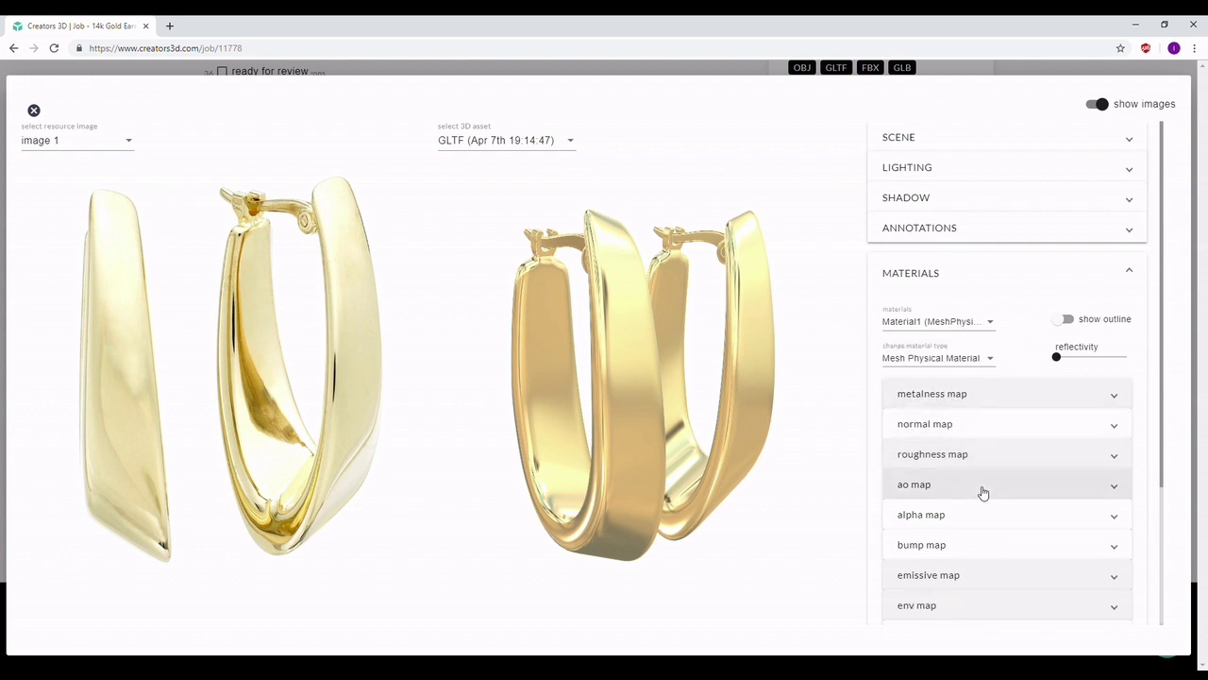
Review the metalness map's texture options, keeping the metalness map texture, and open the normal map settings.
scroll(982, 491, "down", 2)
scroll(983, 488, "up", 1)
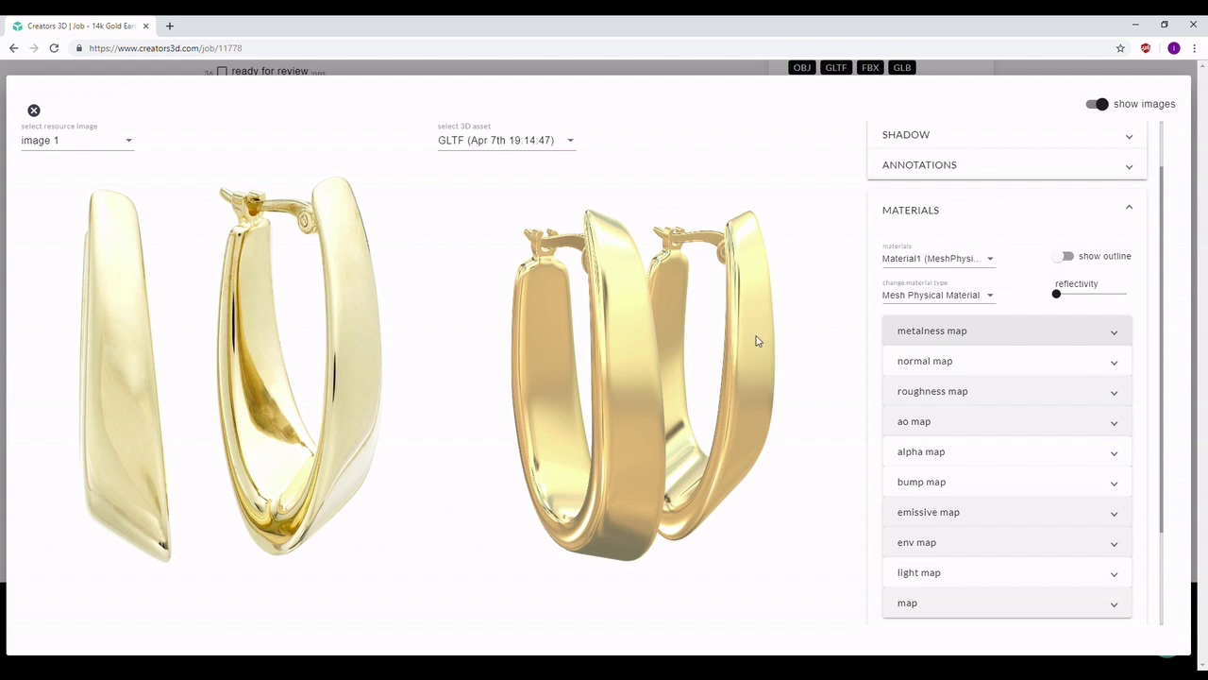
left_click_drag(758, 340, 716, 315)
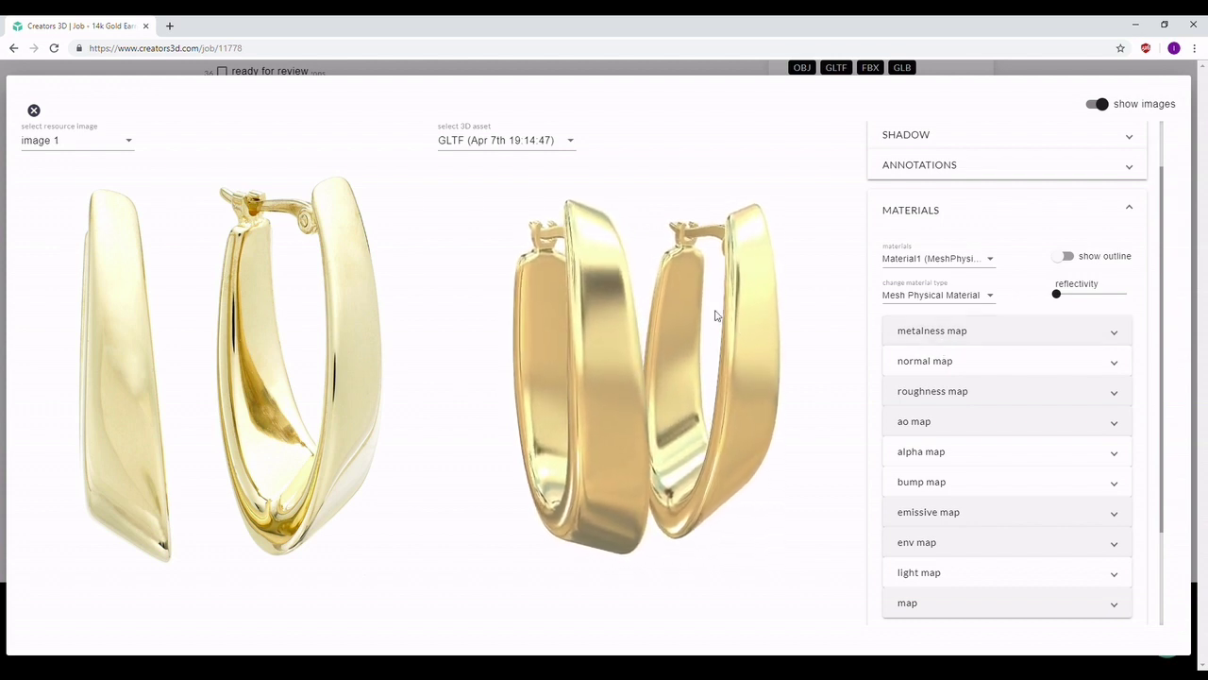
left_click(998, 334)
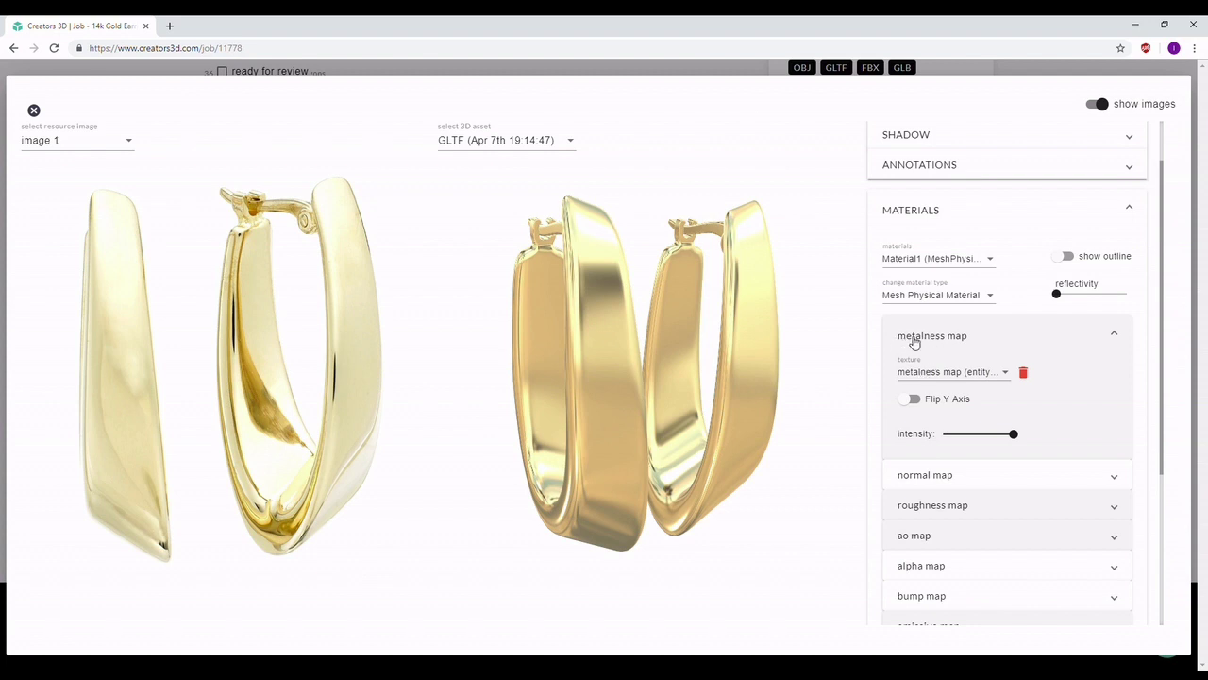
left_click(966, 376)
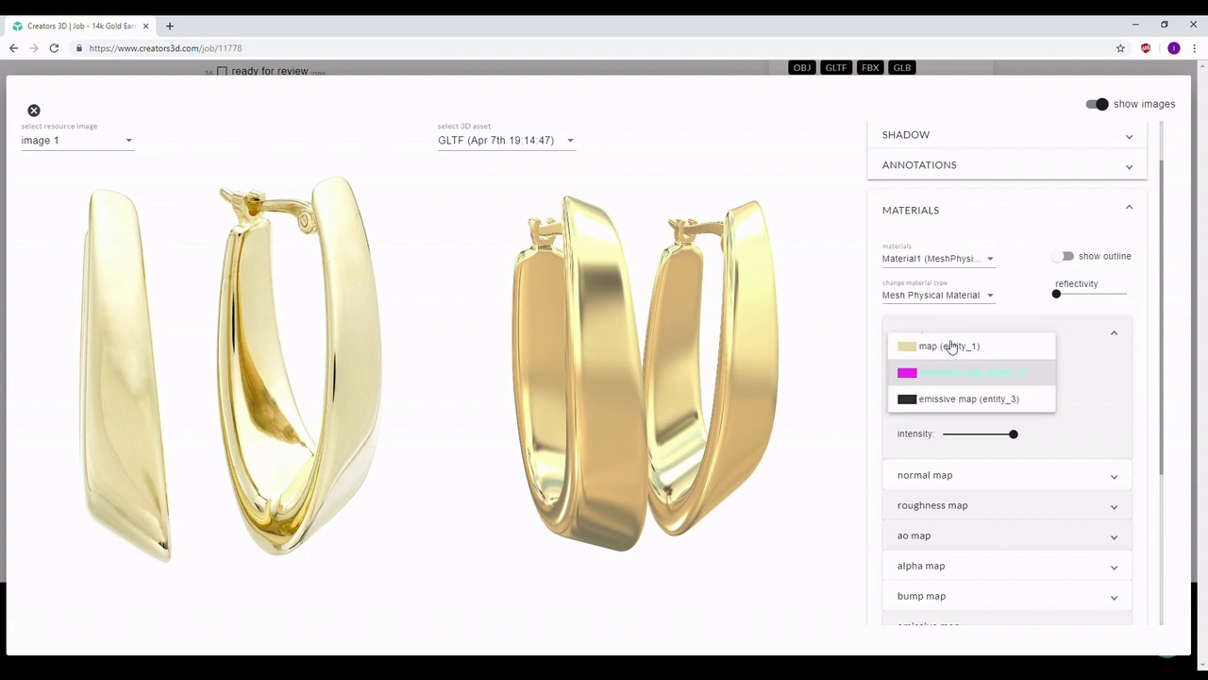
left_click(972, 379)
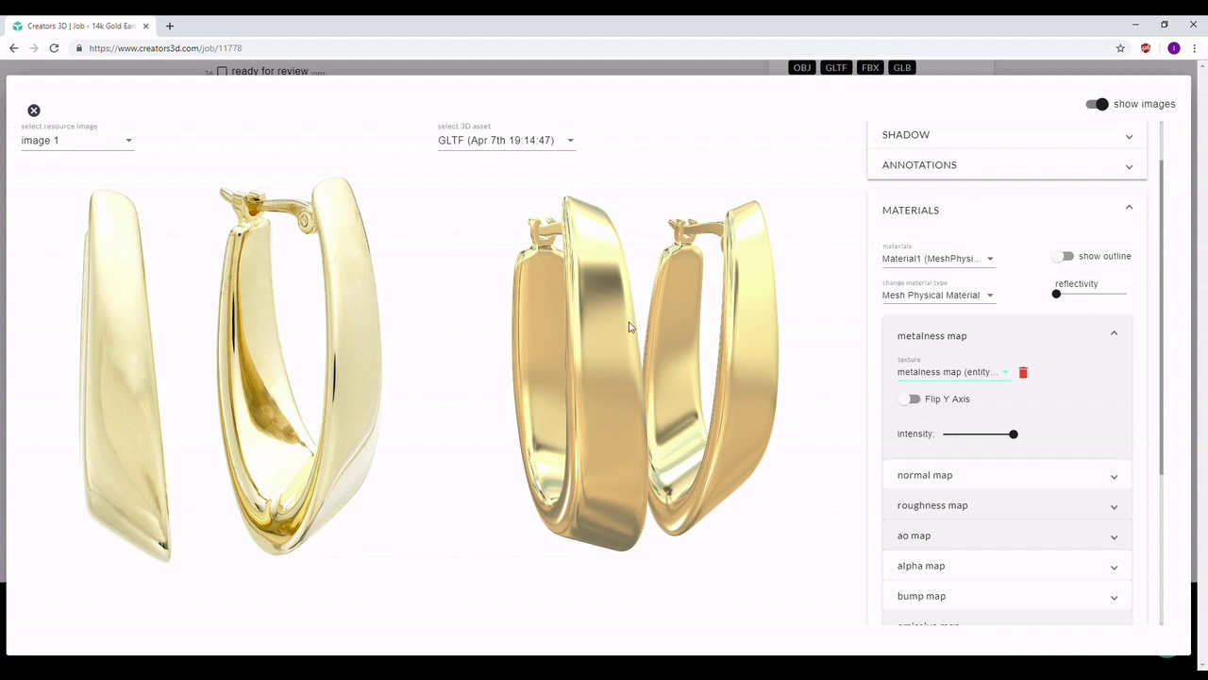
left_click(952, 479)
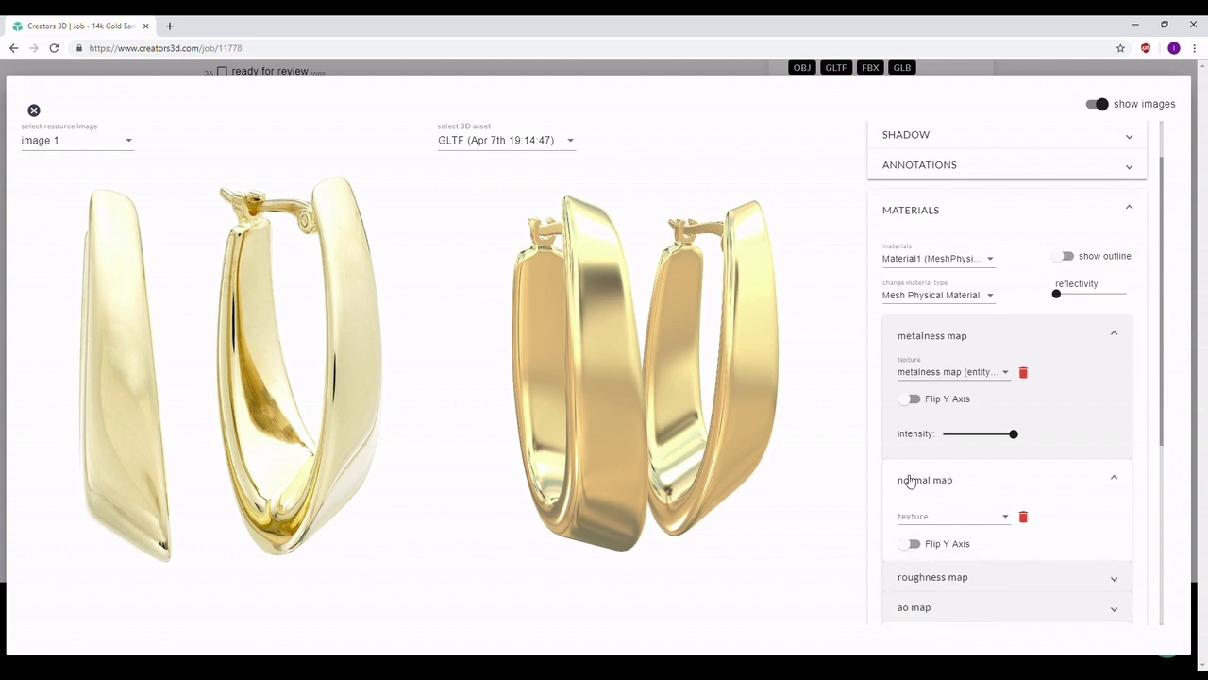
Check the normal map's available textures and add a new texture file to the material.
left_click(960, 516)
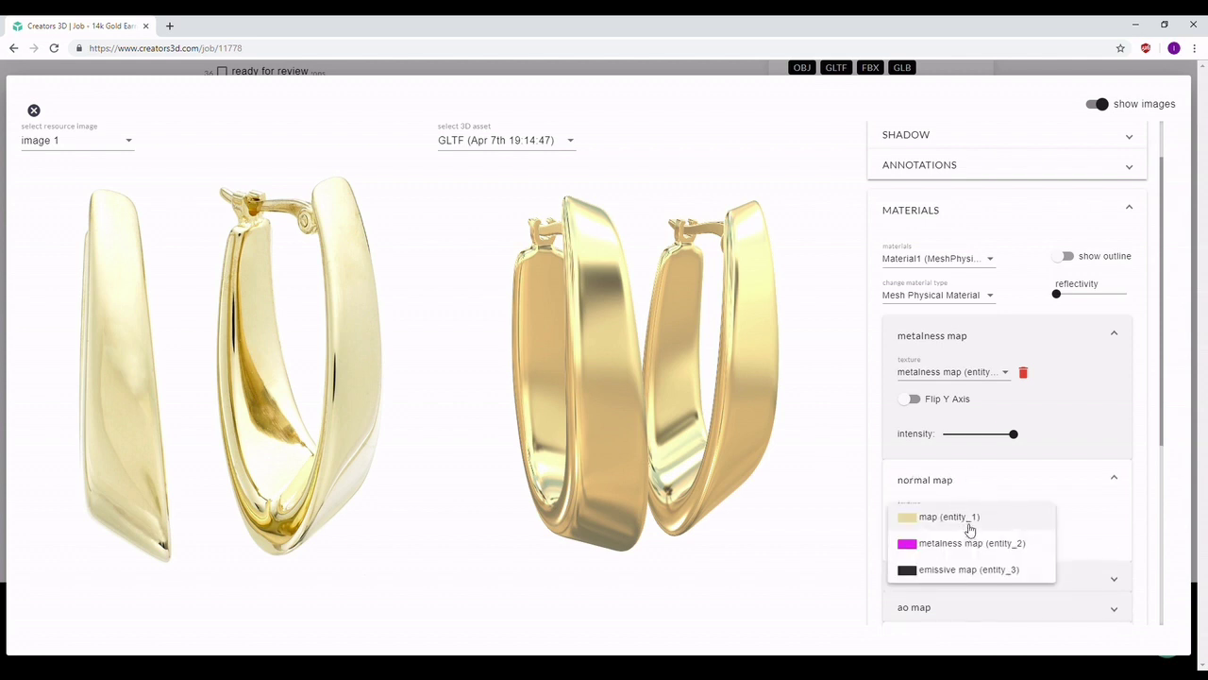
left_click(1101, 510)
left_click(966, 518)
left_click(1163, 452)
left_click_drag(1163, 452, 1156, 583)
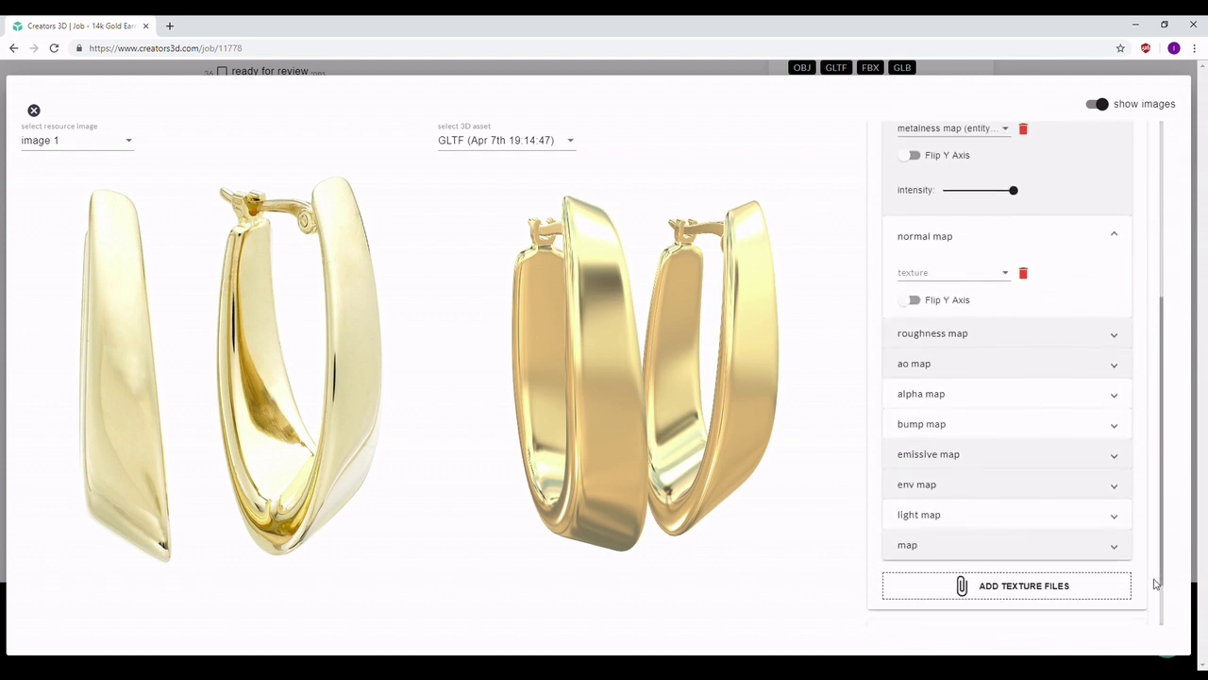
left_click(1006, 588)
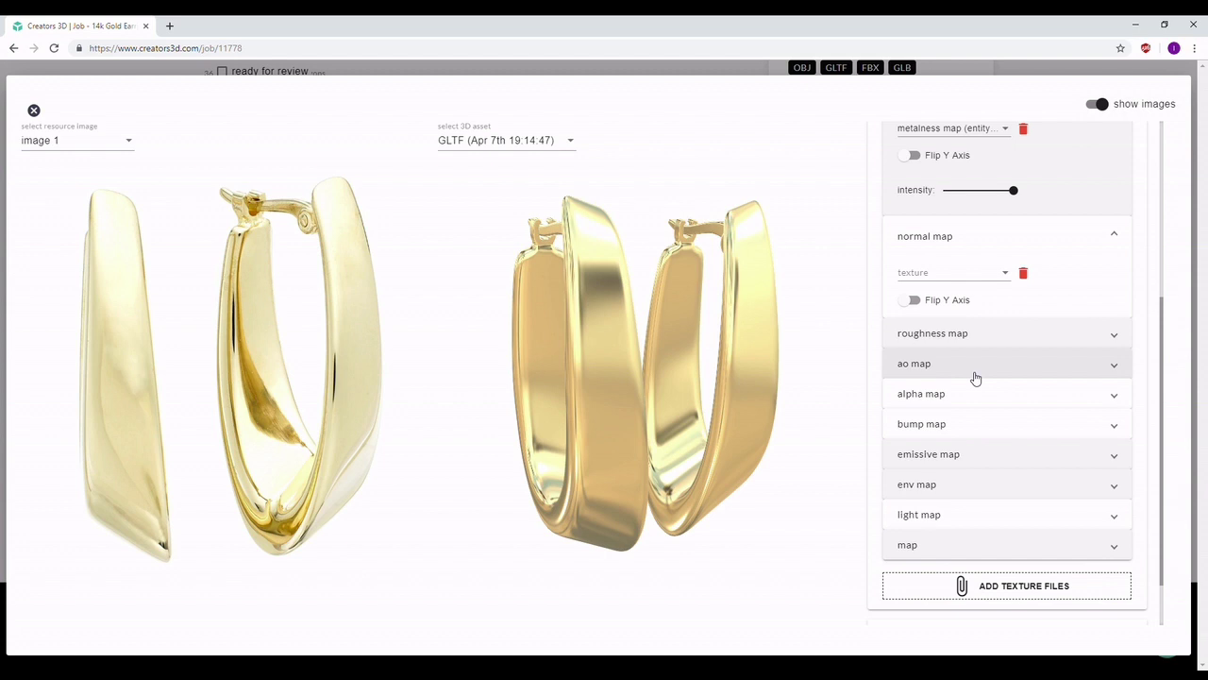
Assign the unmapped texture as the normal map and inspect the earrings' surface from different sides.
left_click(1004, 281)
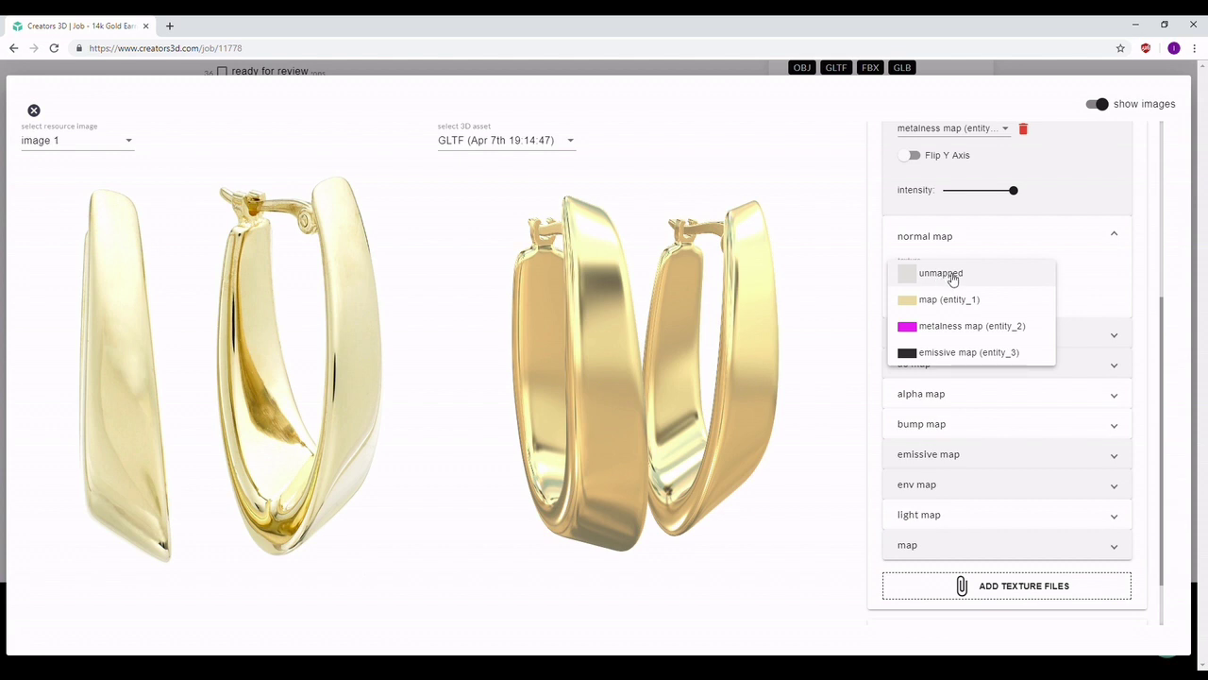
left_click(954, 276)
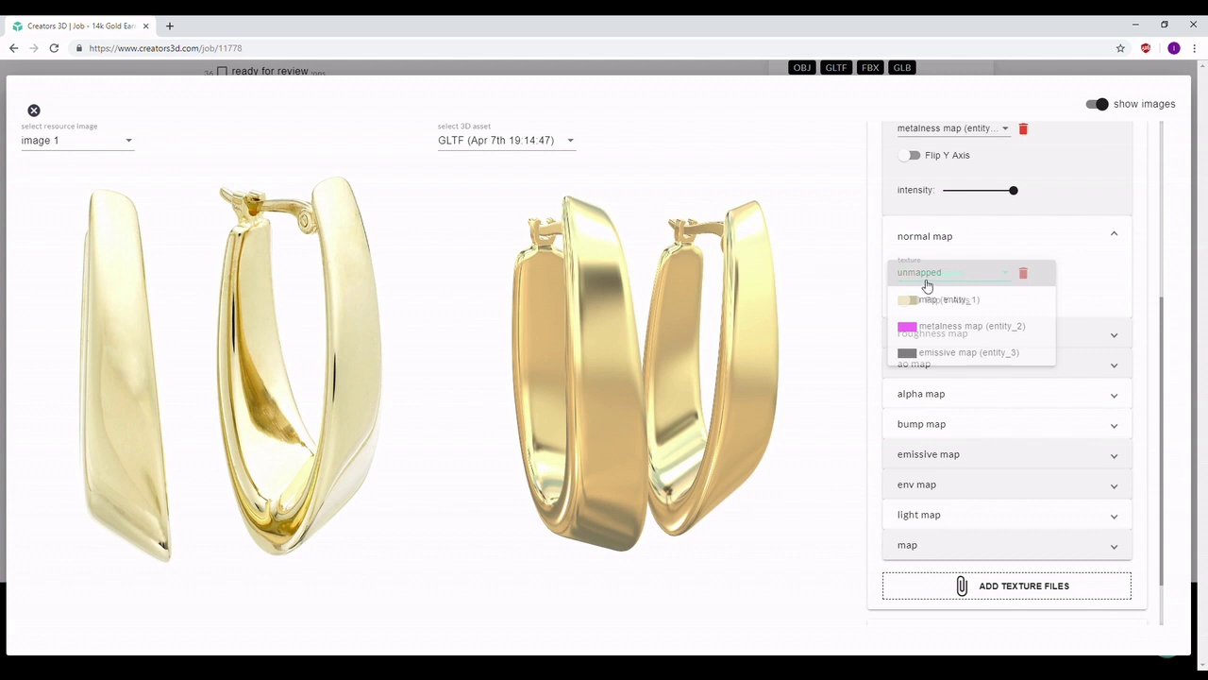
left_click(927, 277)
left_click_drag(562, 335, 570, 339)
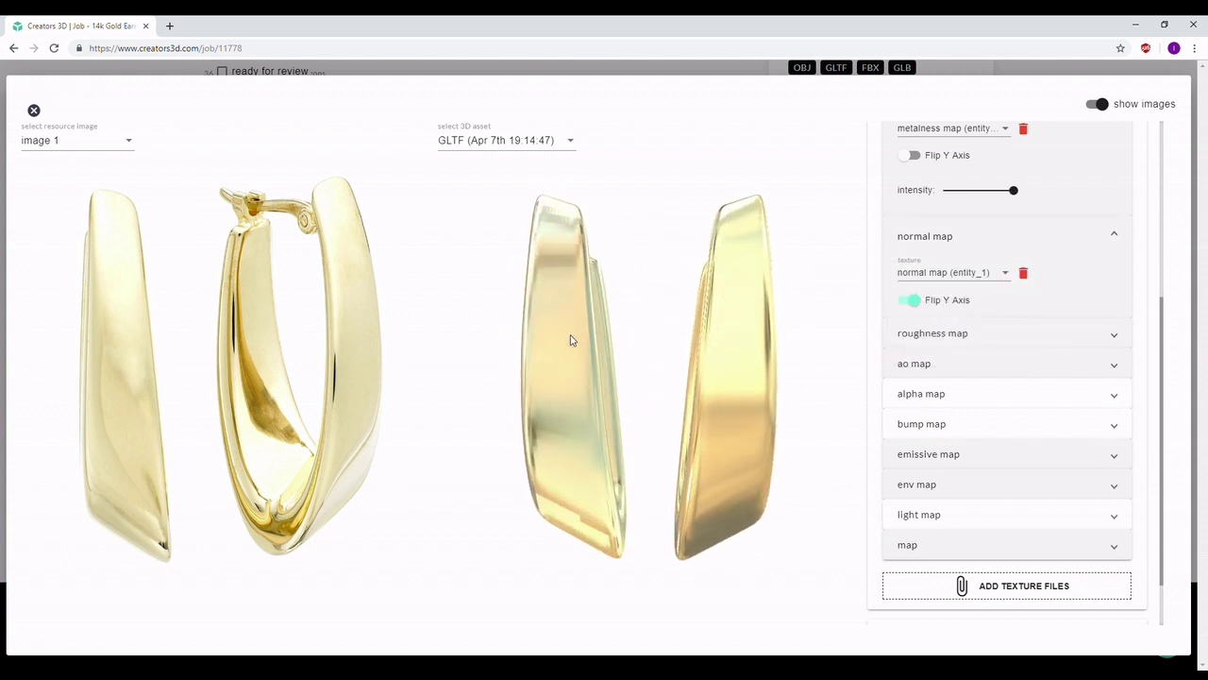
left_click_drag(598, 340, 569, 405)
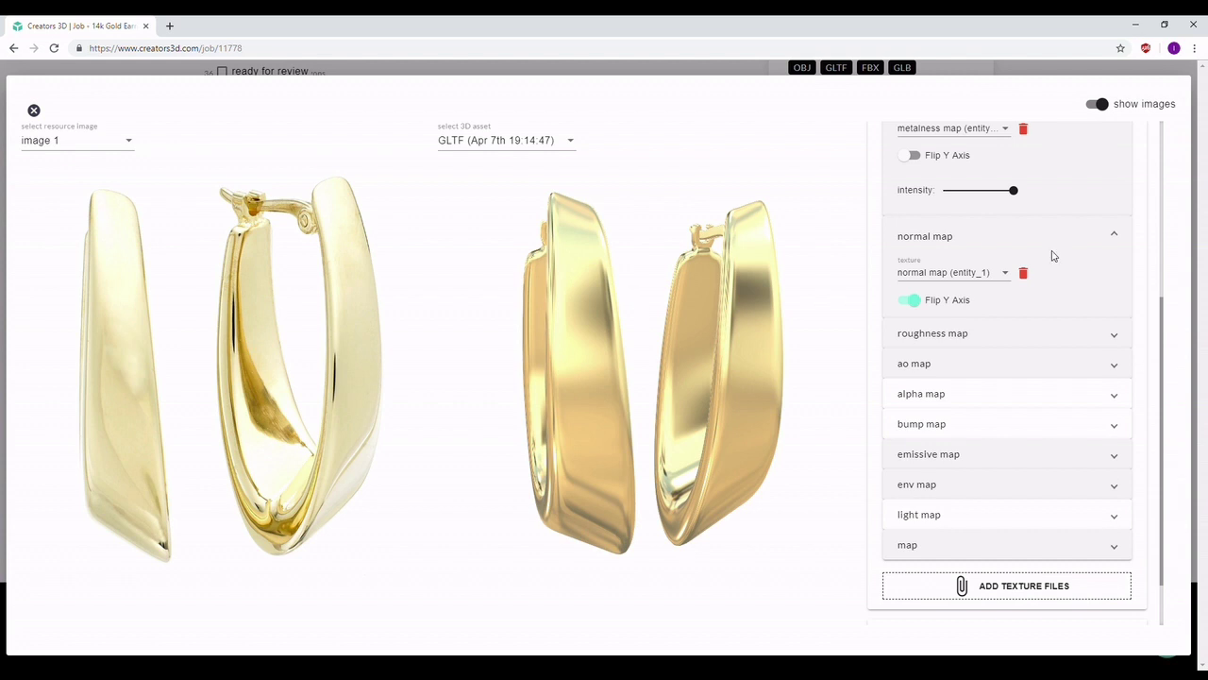
Collapse the normal map settings and the whole materials section.
left_click(1085, 242)
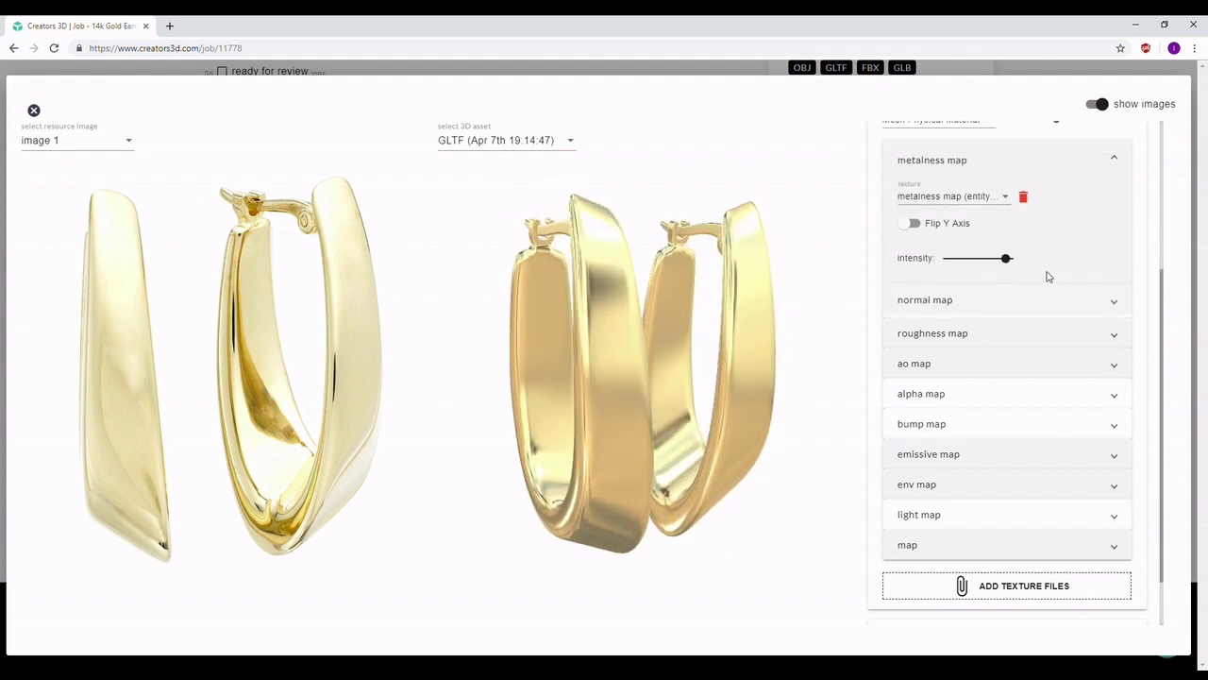
scroll(1049, 284, "up", 2)
scroll(1055, 289, "up", 1)
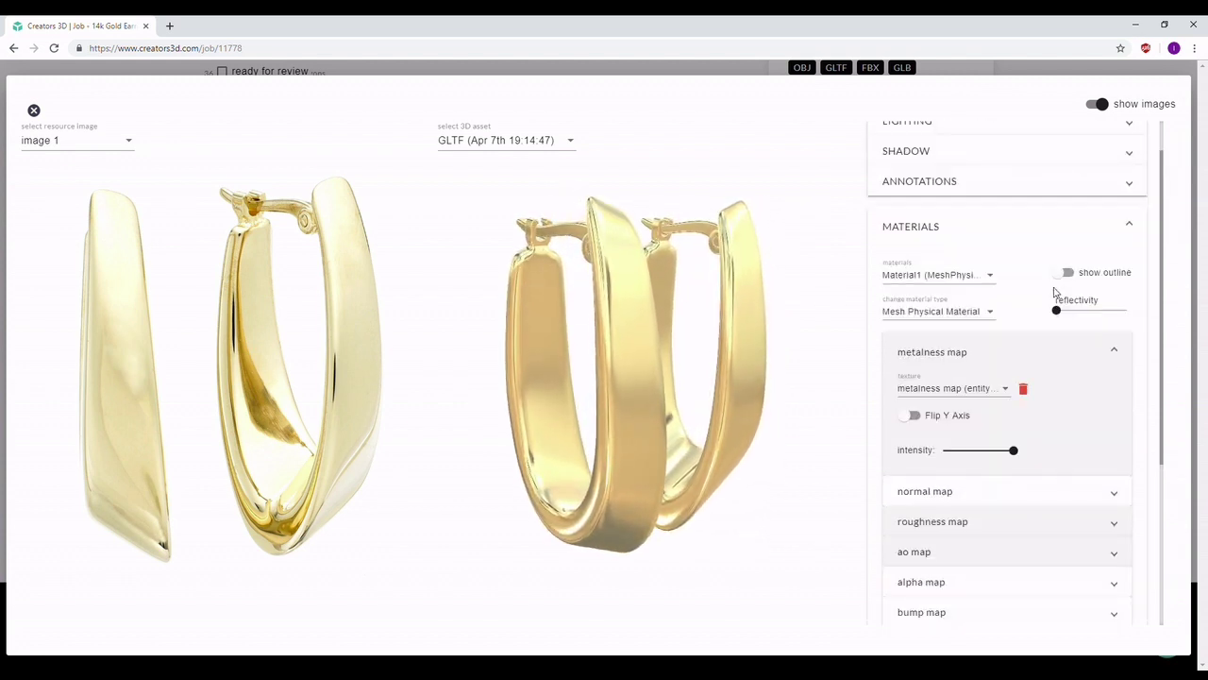
left_click(1101, 230)
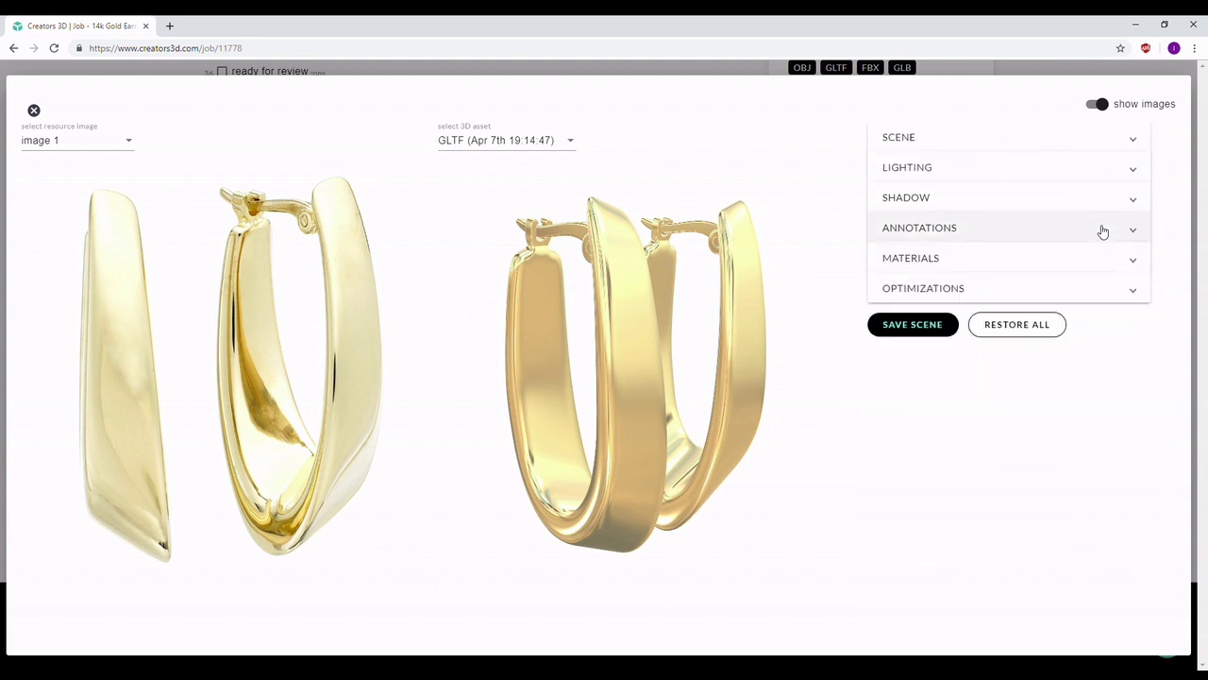